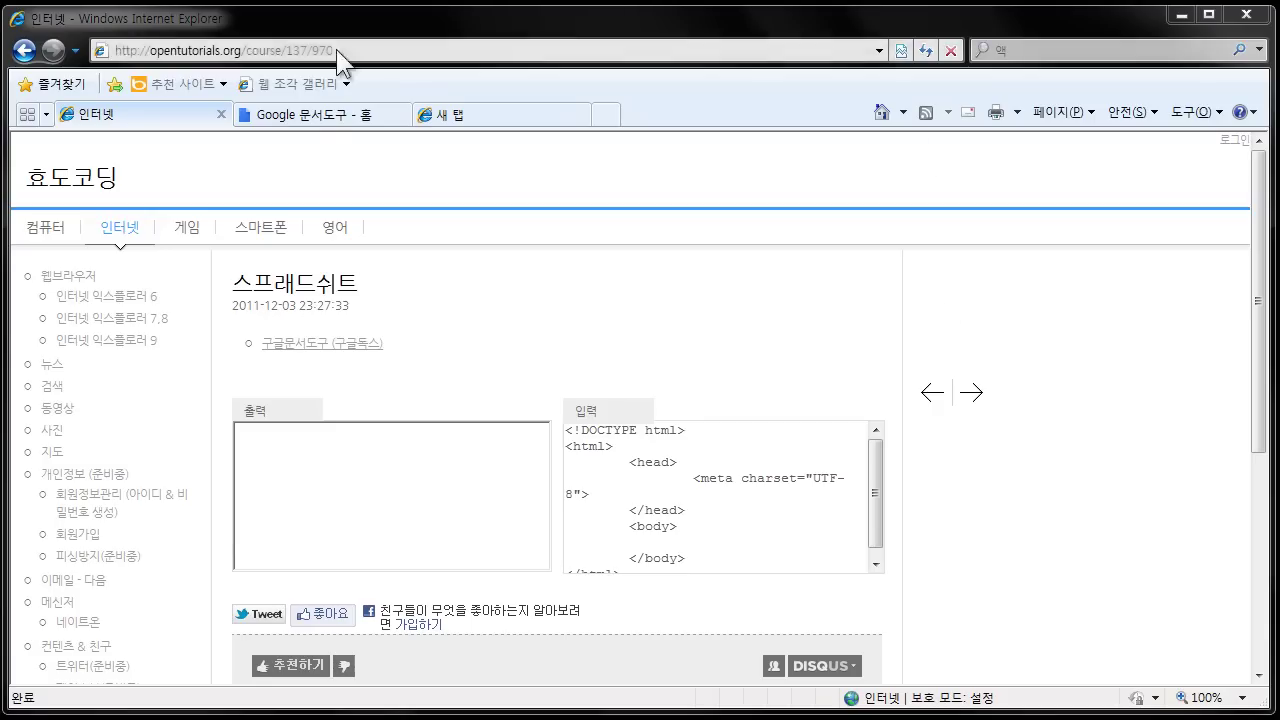
Switch from the Opentutorials page to the 'Google 문서도구 - 홈' Docs list
left_click(347, 118)
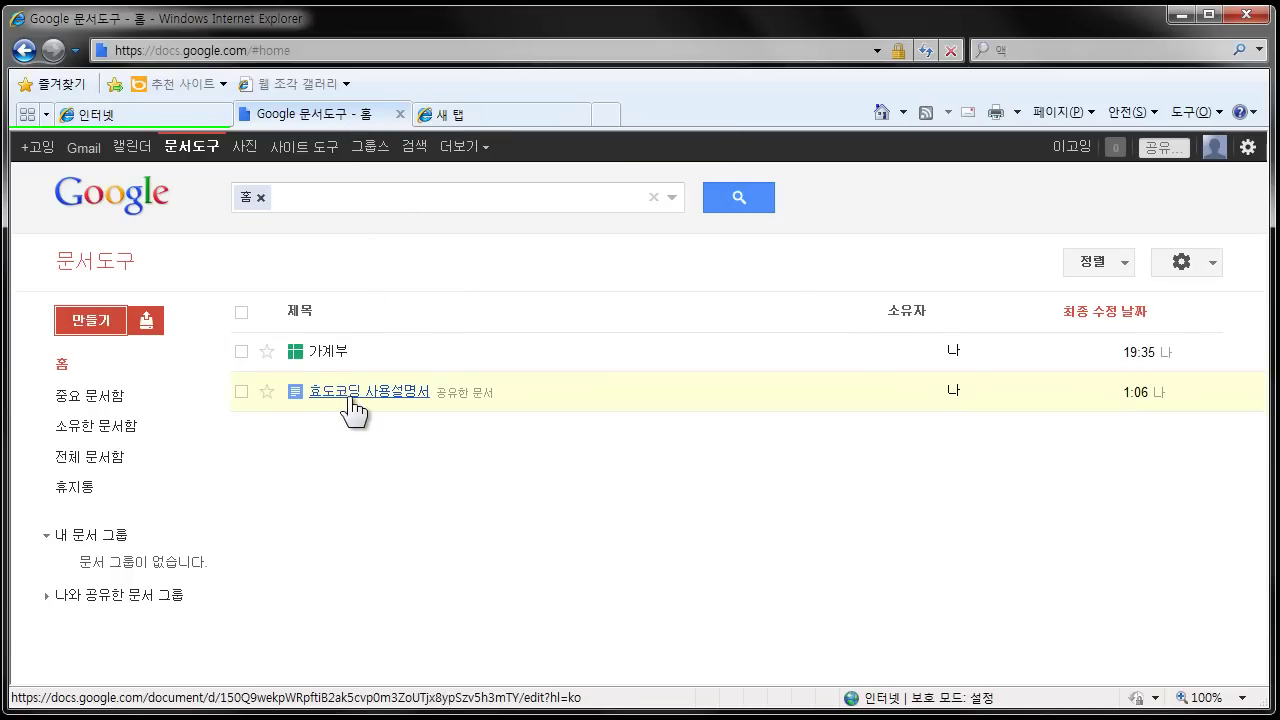
Open the 가계부 spreadsheet and move its new window up and to the left
left_click(340, 358)
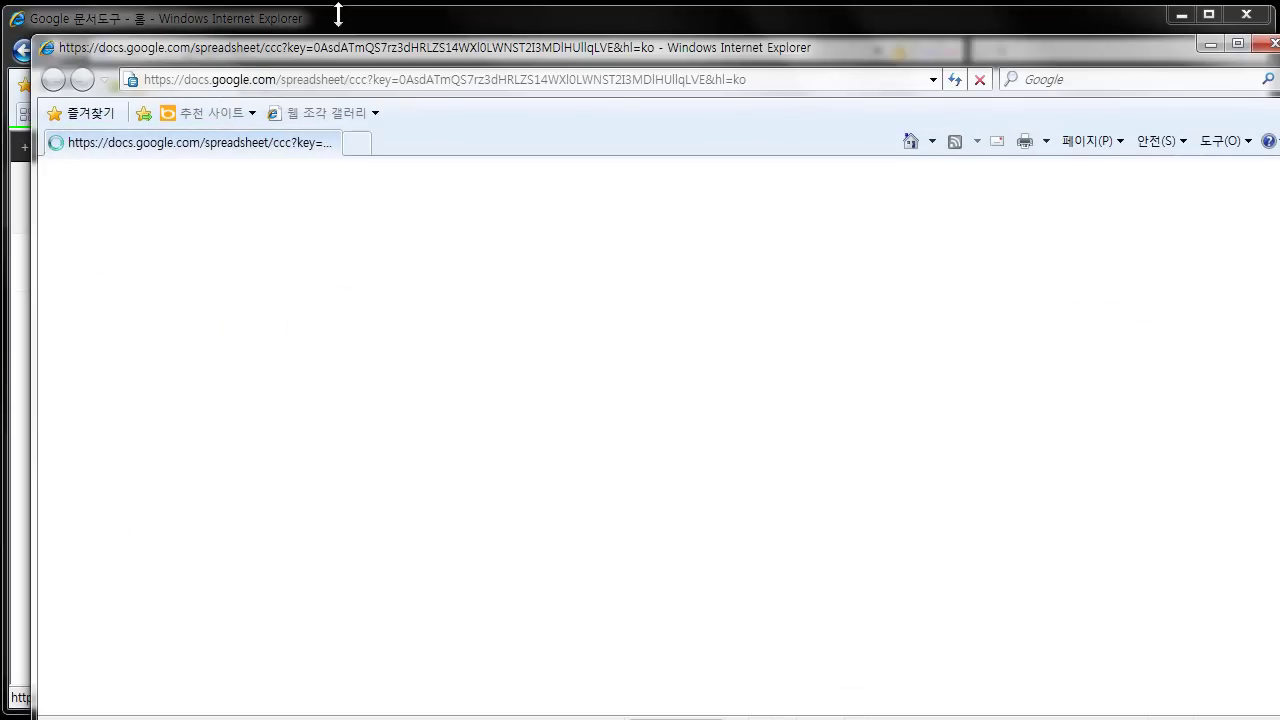
left_click_drag(357, 53, 330, 31)
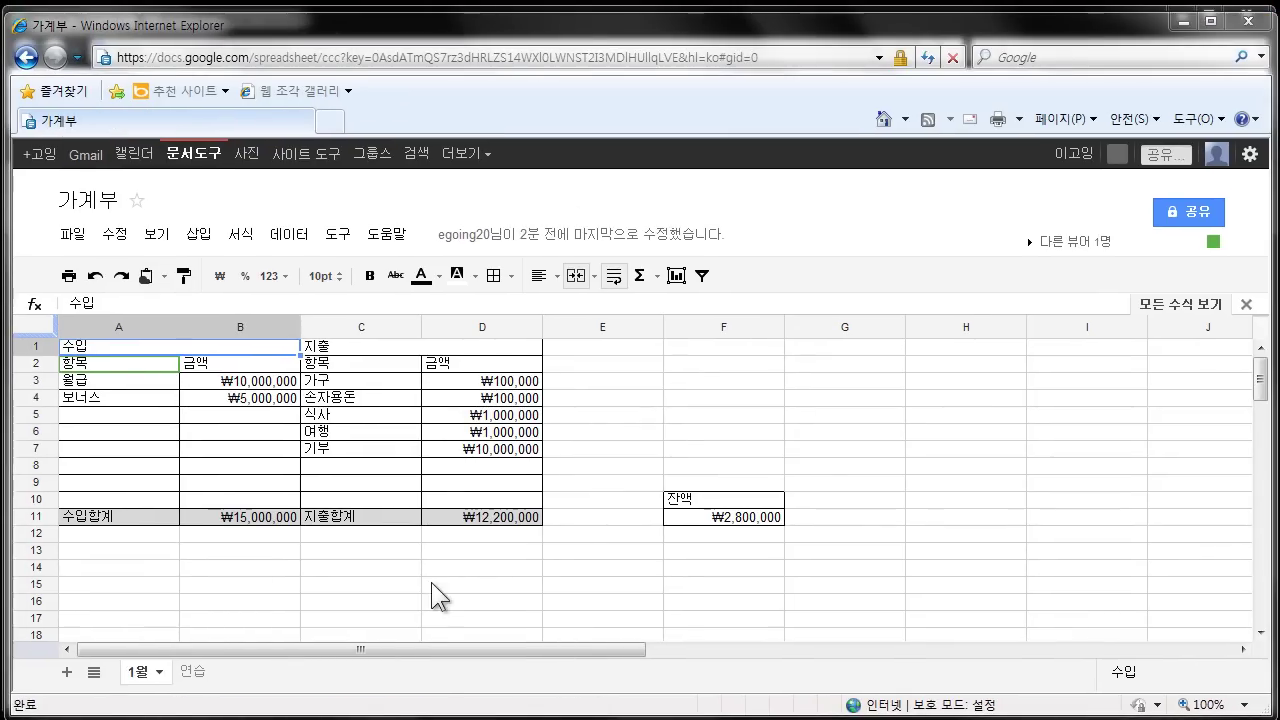
left_click(176, 520)
left_click(145, 672)
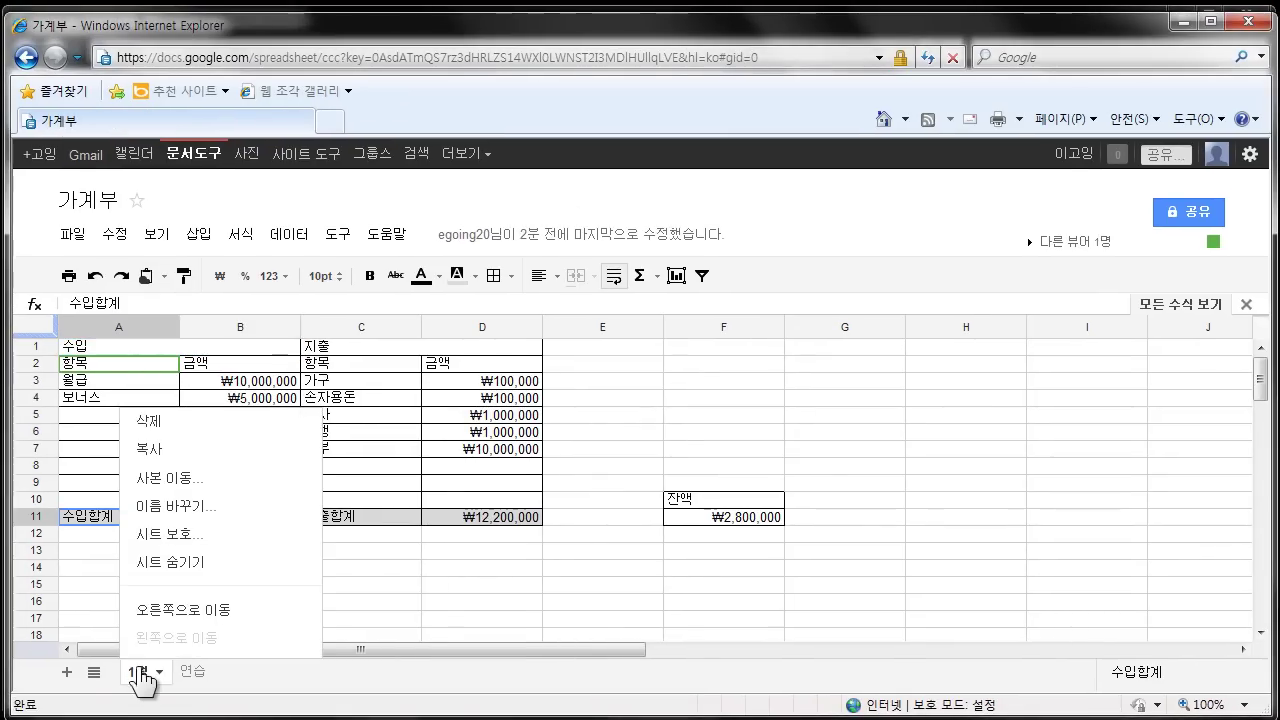
left_click(366, 202)
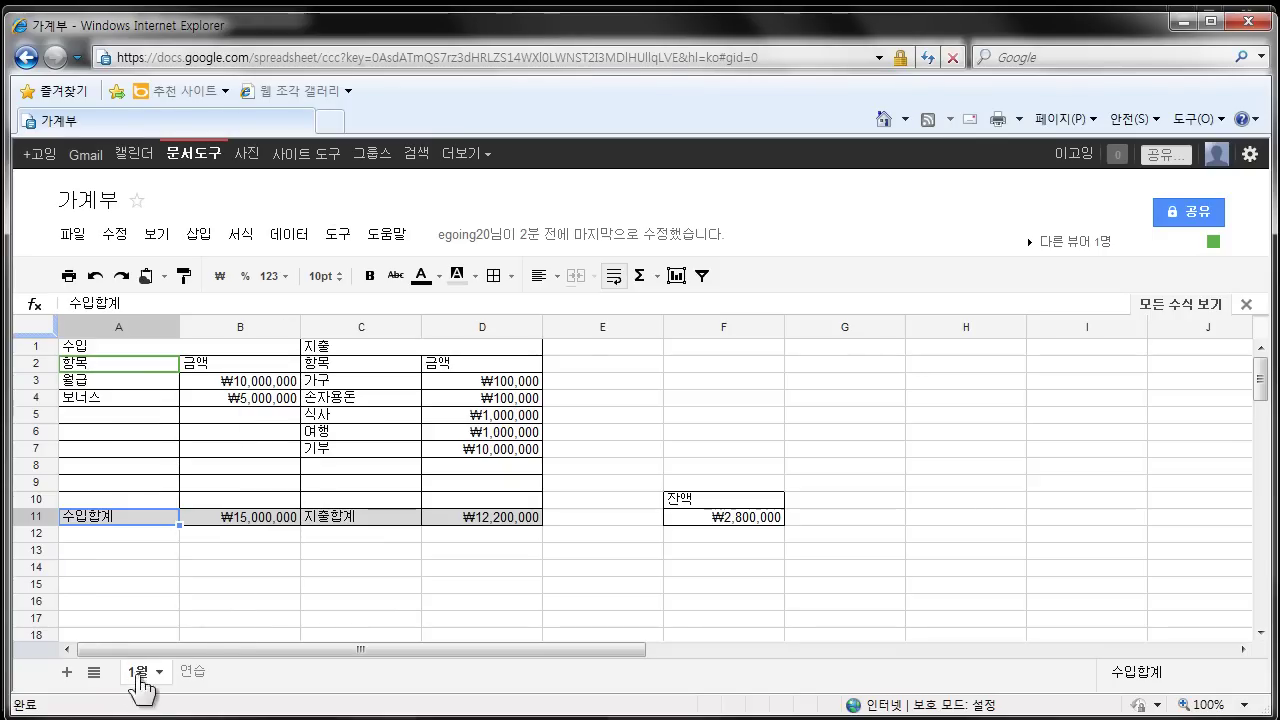
left_click(204, 408)
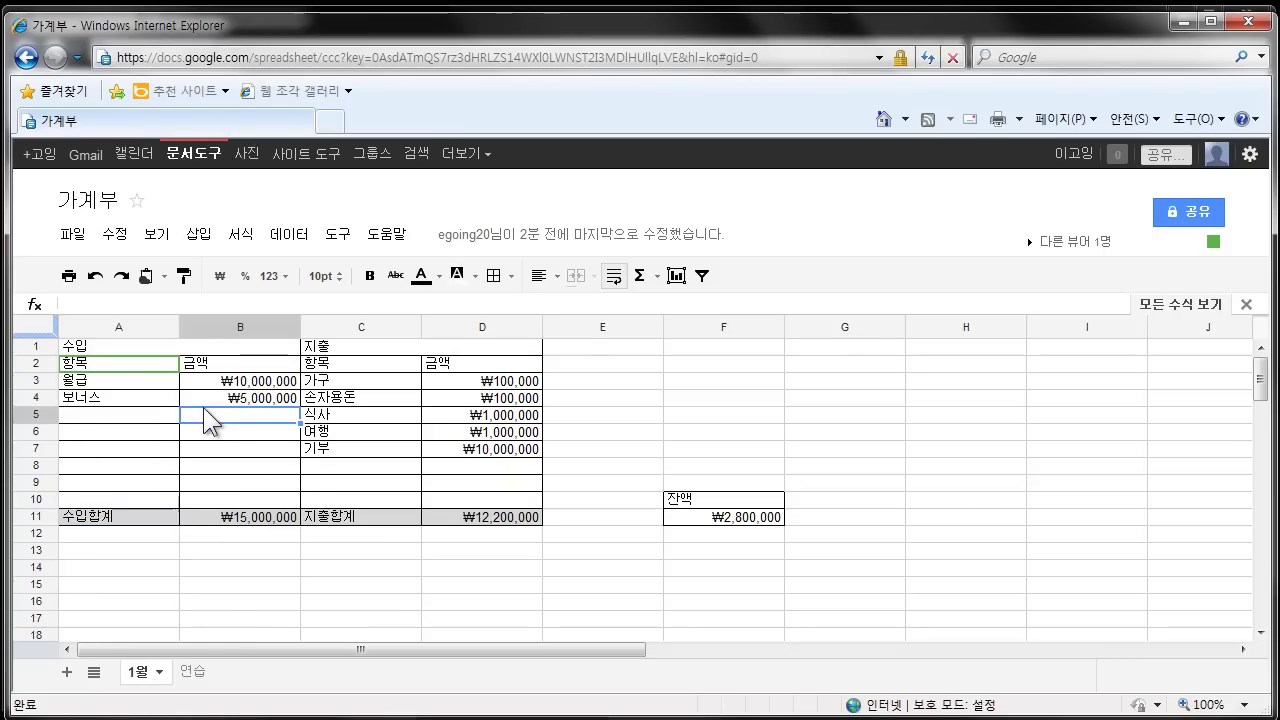
left_click(106, 347)
left_click(366, 347)
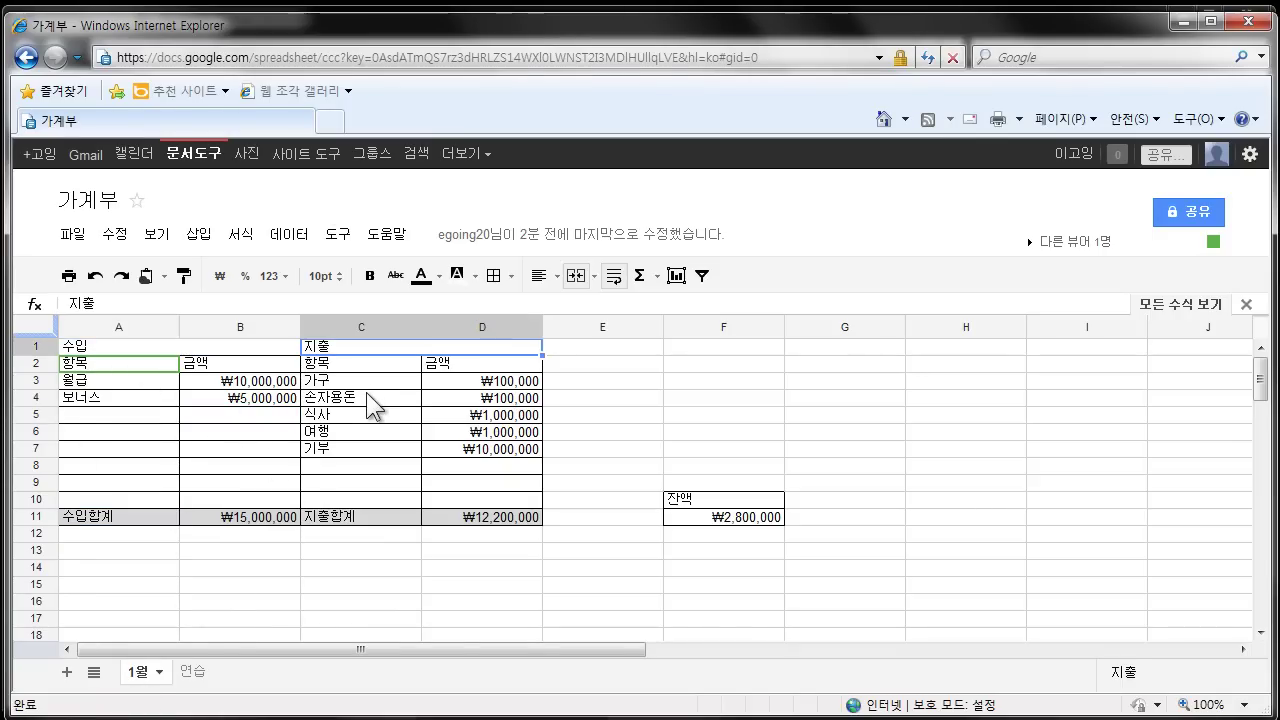
left_click(94, 365)
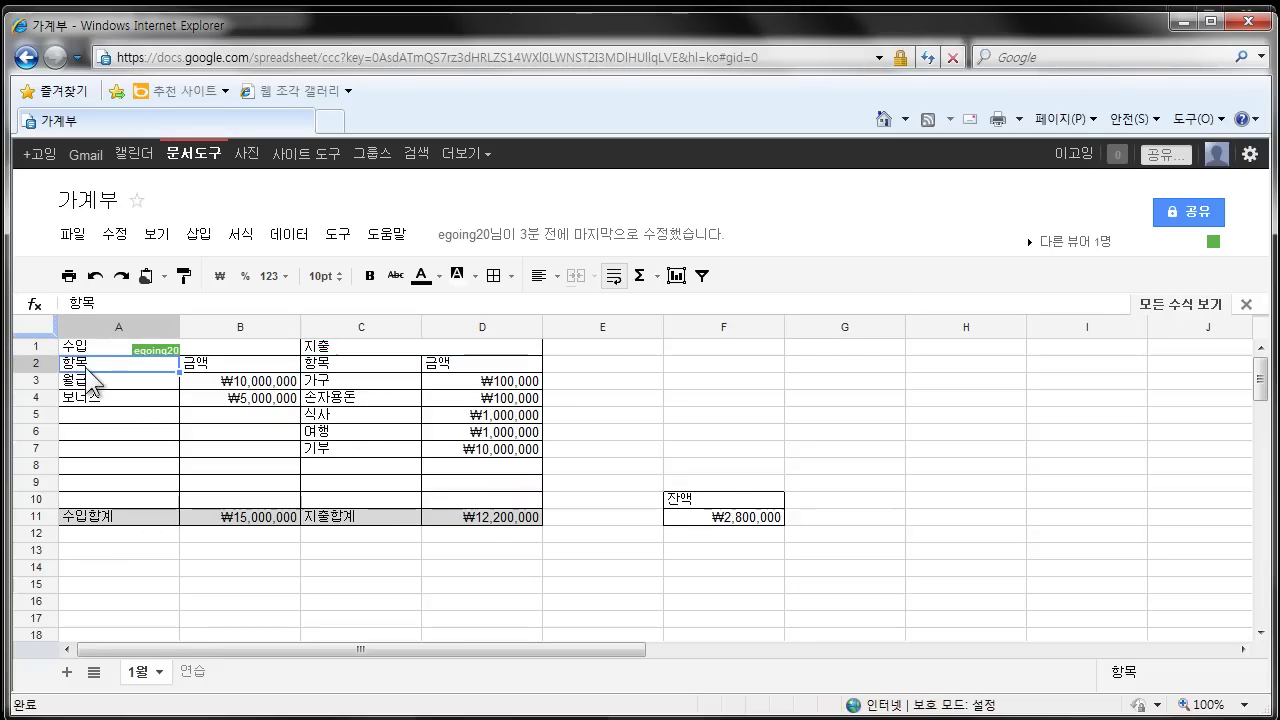
left_click(89, 385)
left_click(88, 398)
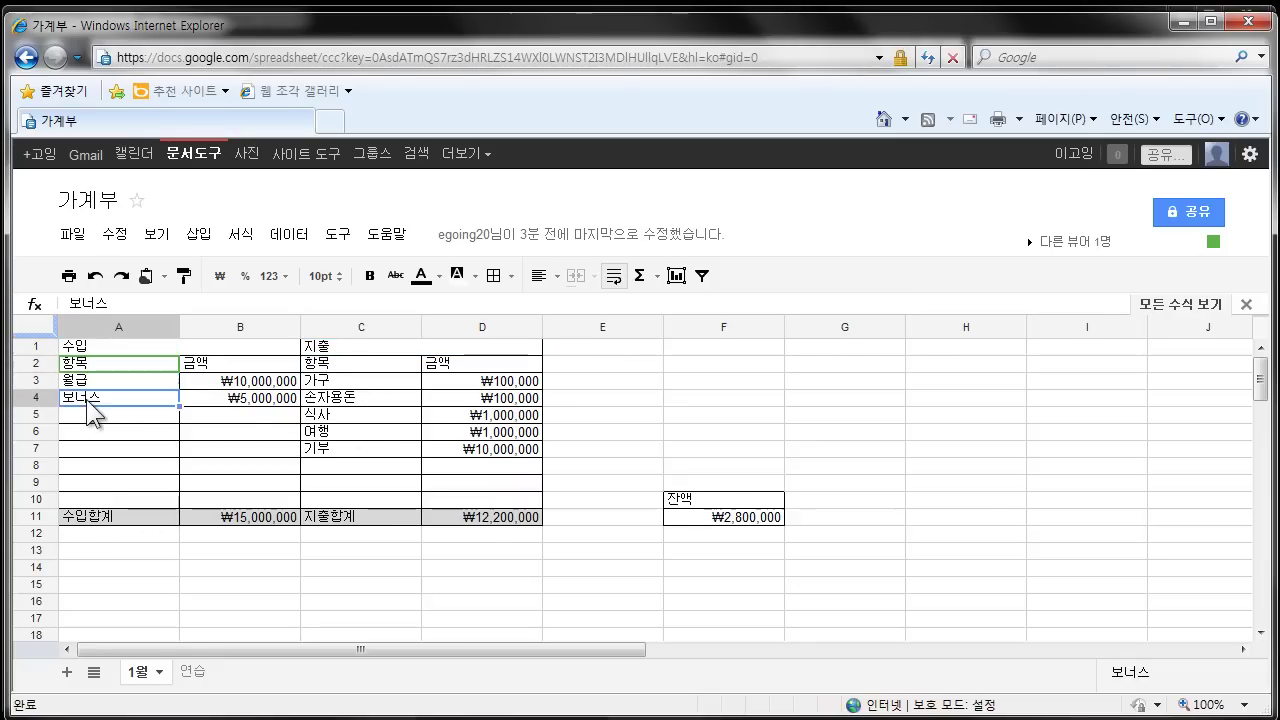
left_click(337, 386)
left_click(340, 398)
left_click(343, 415)
left_click(343, 432)
left_click(343, 449)
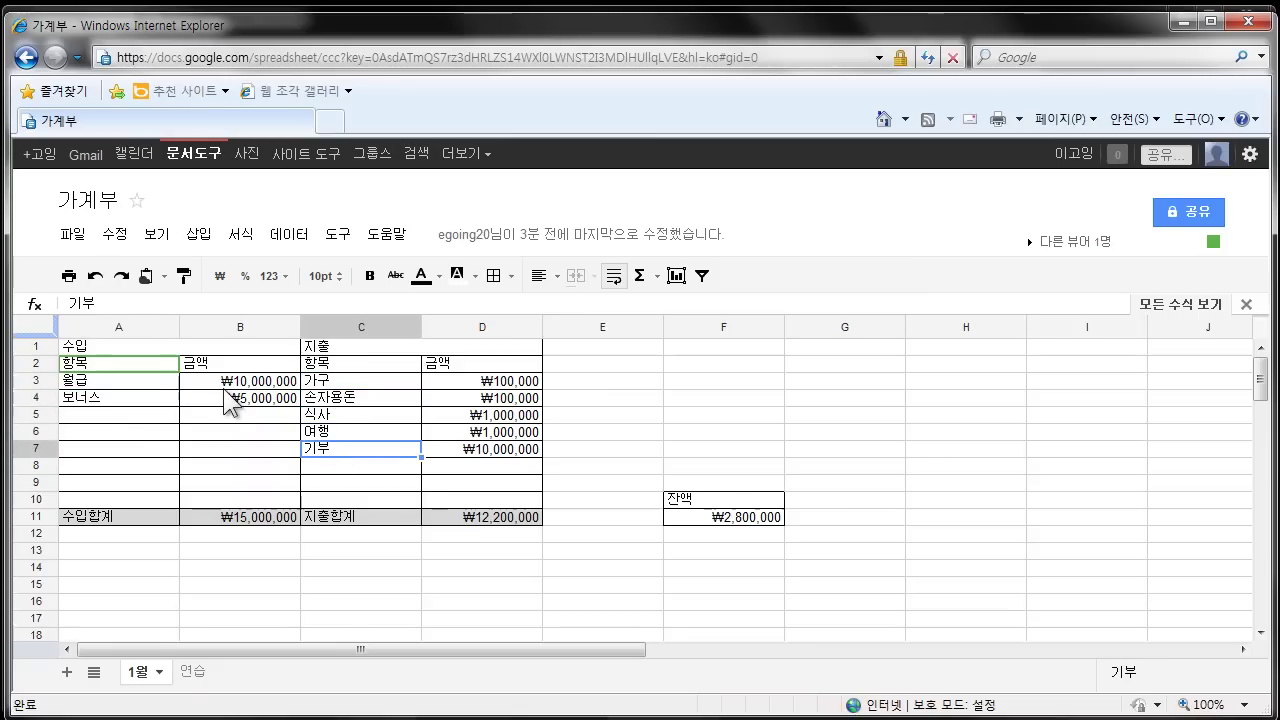
left_click(148, 384)
left_click(226, 388)
left_click(231, 400)
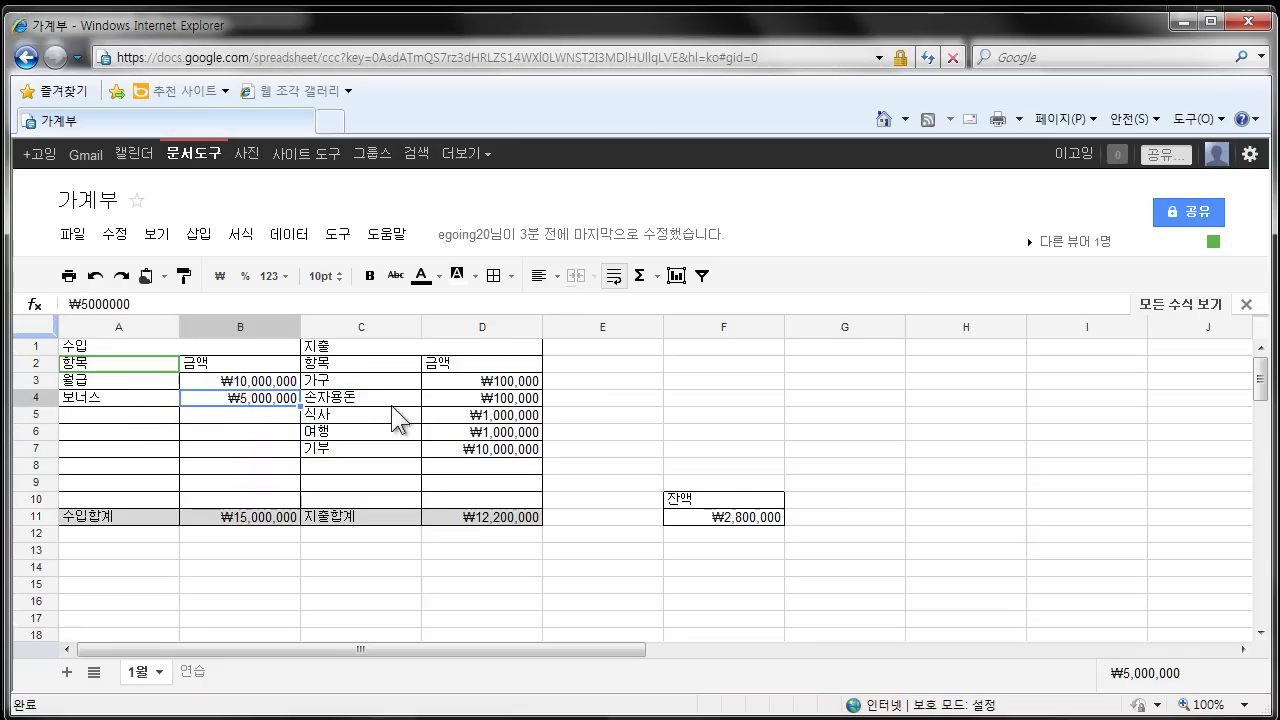
left_click(463, 398)
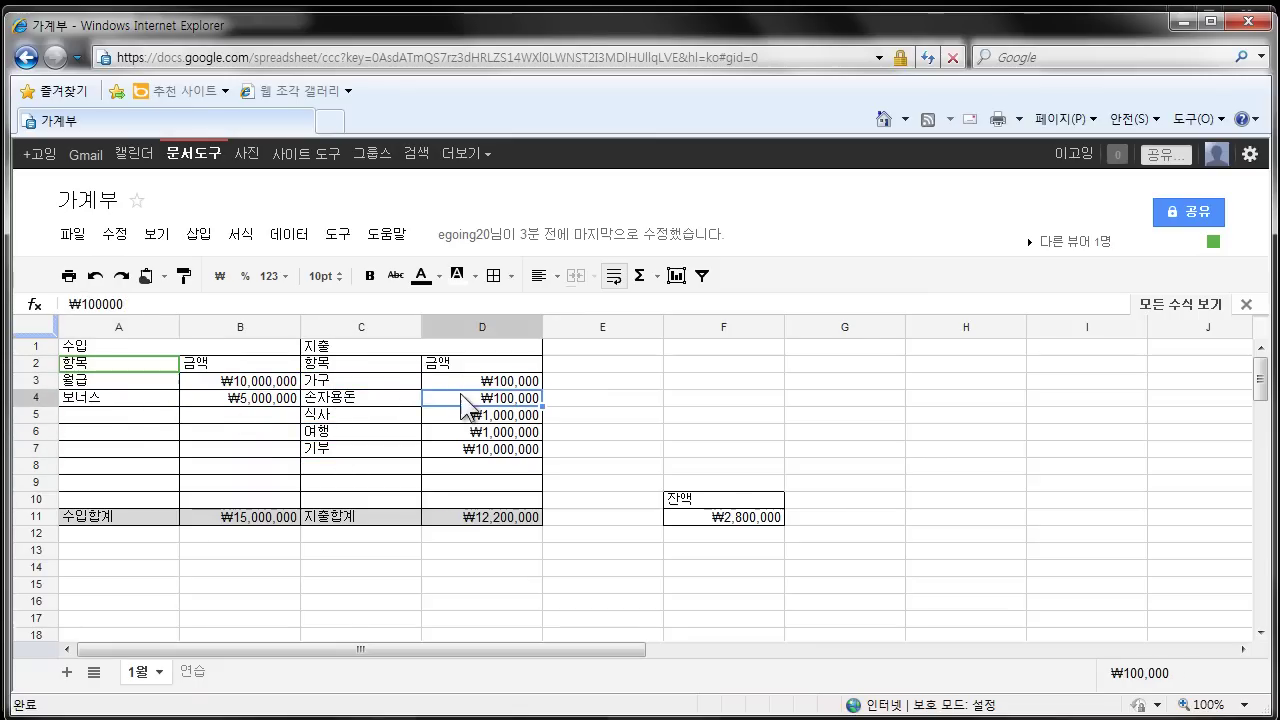
left_click(222, 518)
left_click(478, 536)
left_click(480, 520)
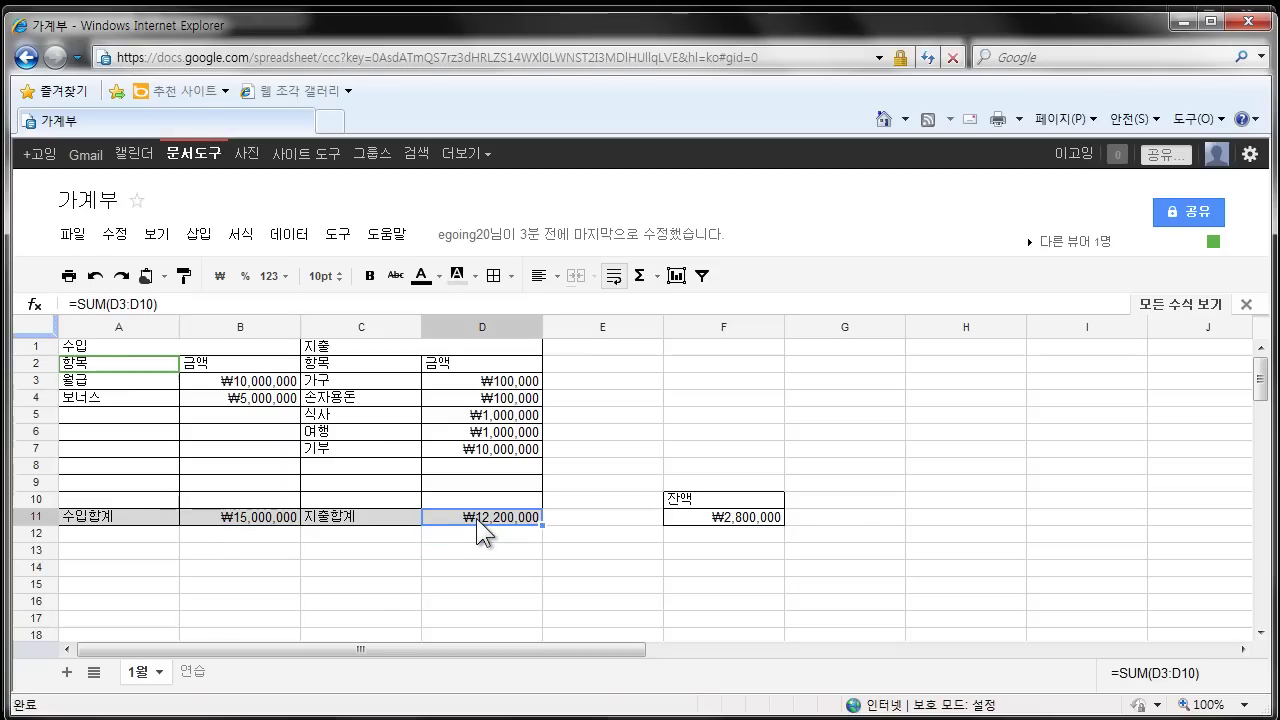
left_click(133, 518)
left_click(347, 528)
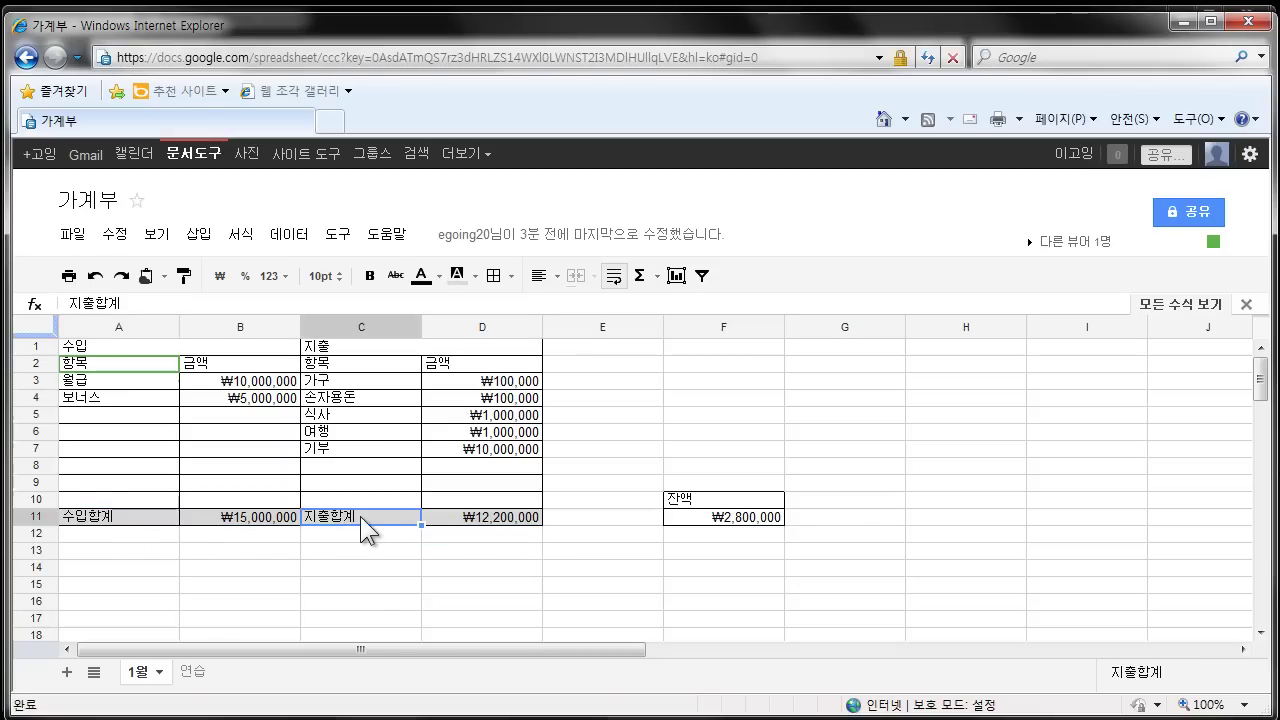
left_click(709, 503)
left_click(750, 520)
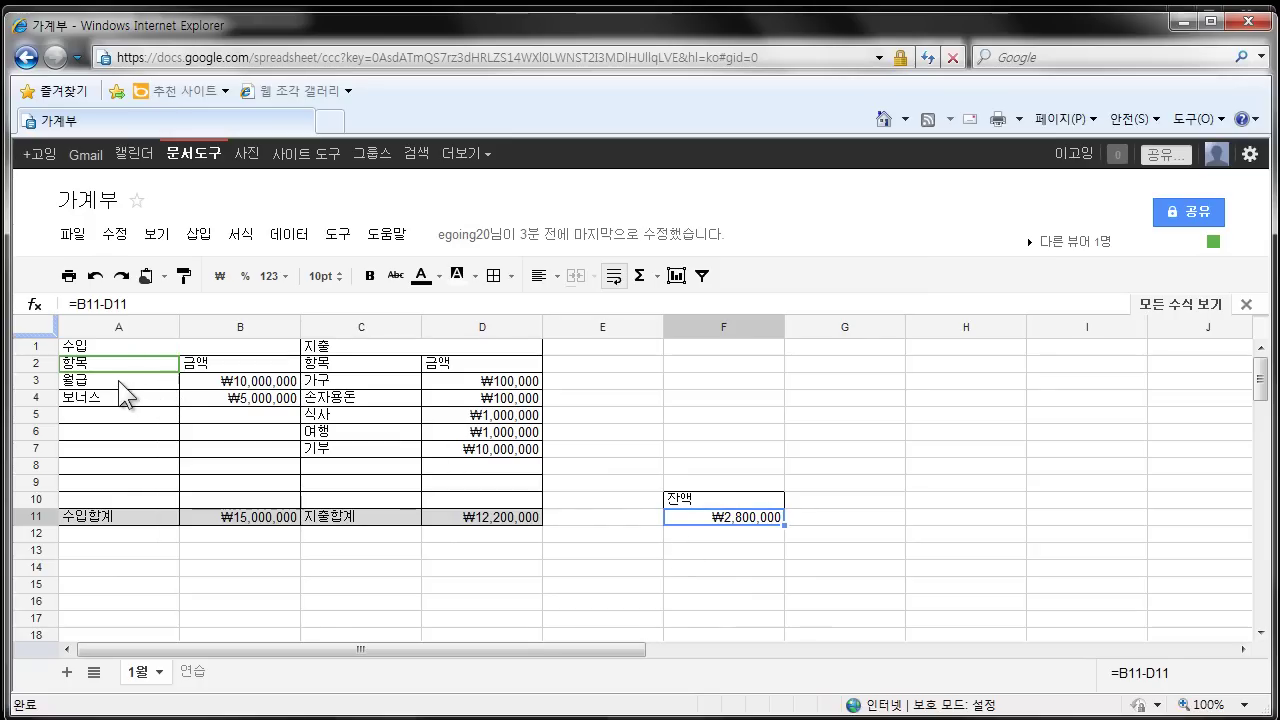
mouse_move(93, 366)
left_click(92, 382)
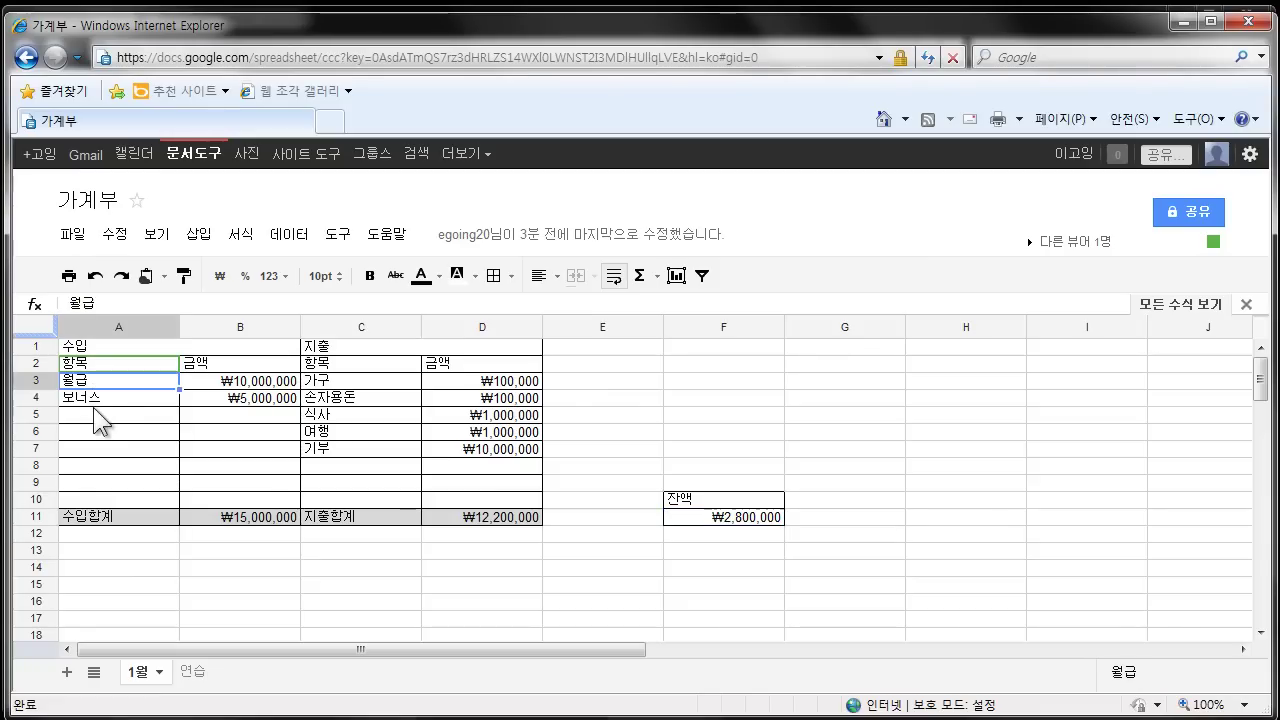
left_click(232, 381)
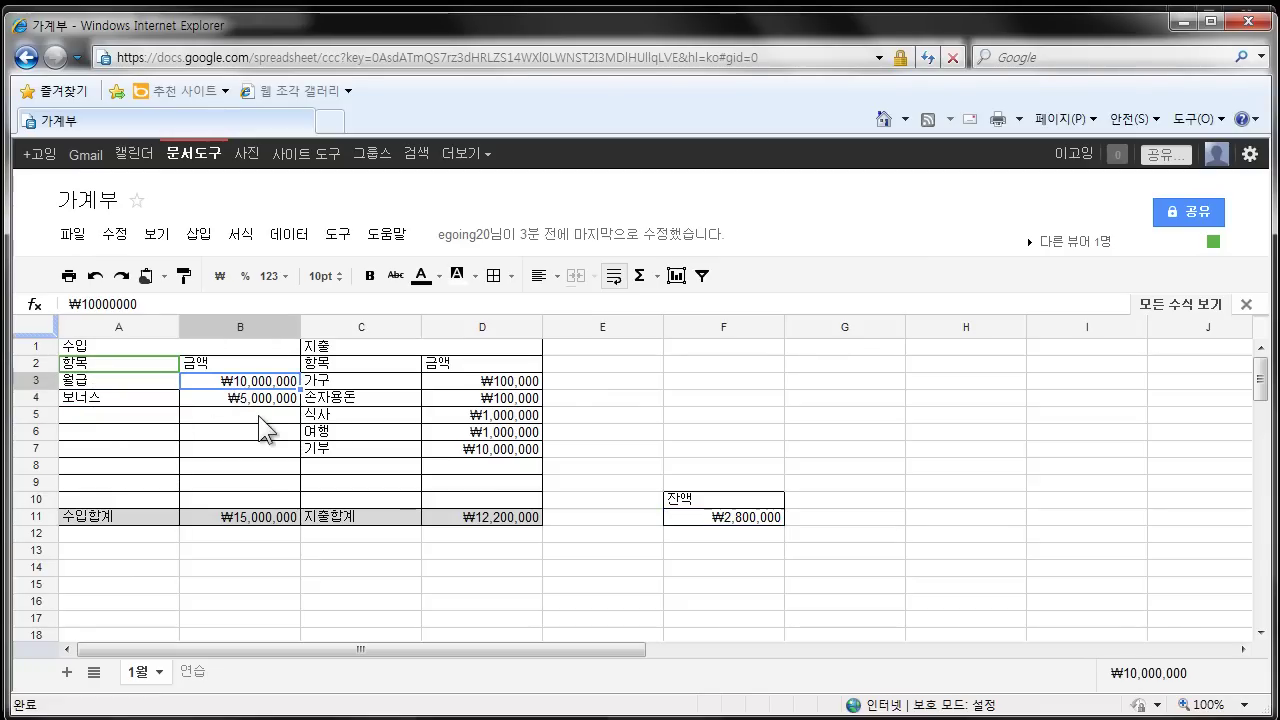
left_click(261, 401)
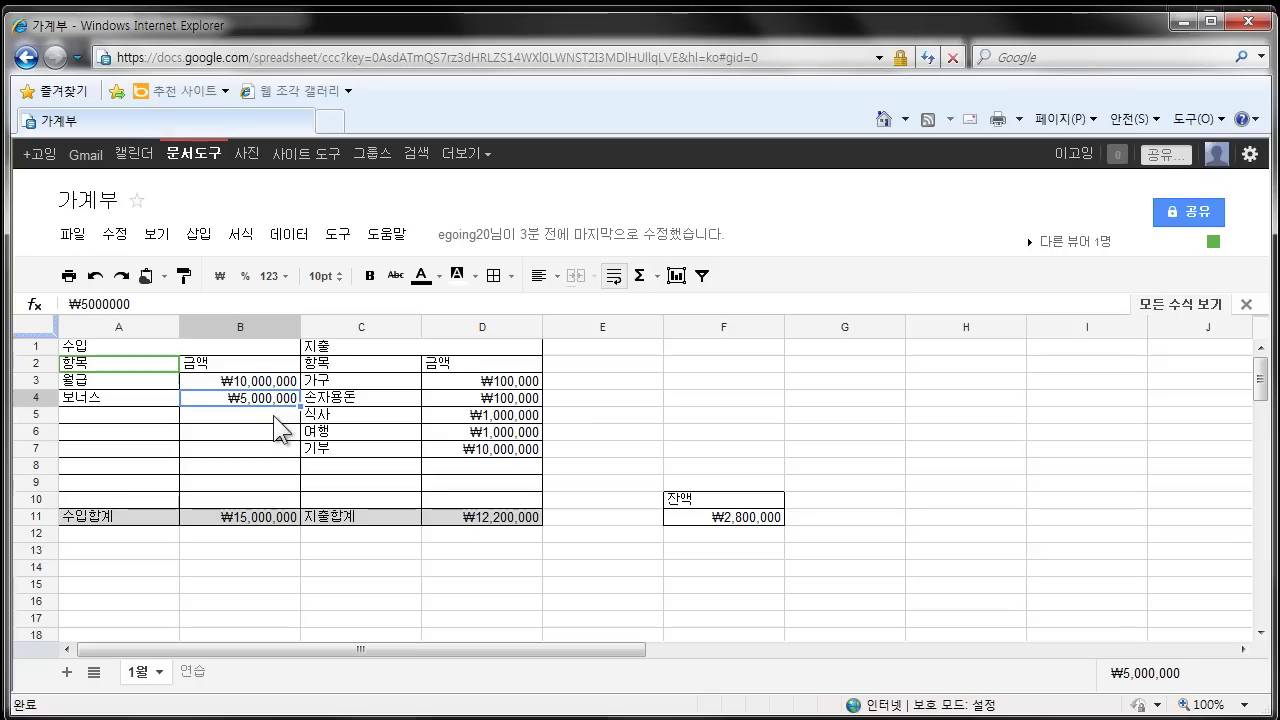
left_click(342, 366)
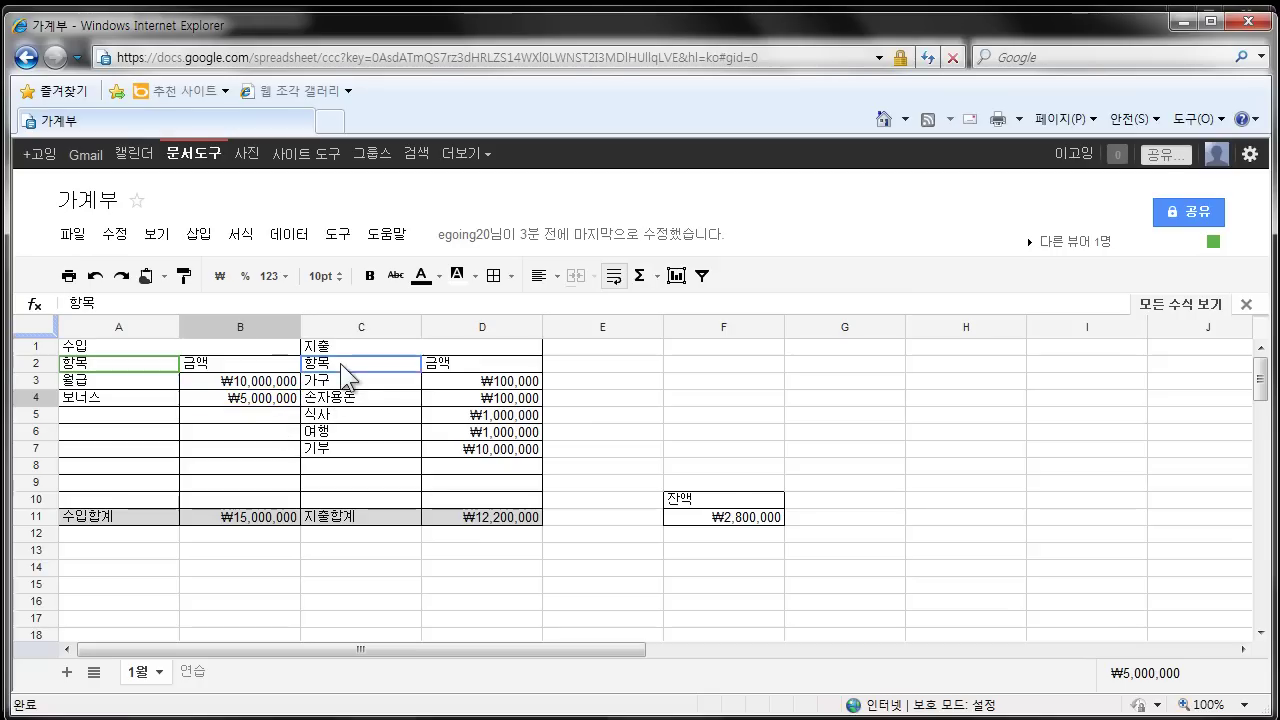
left_click(452, 366)
left_click(352, 366)
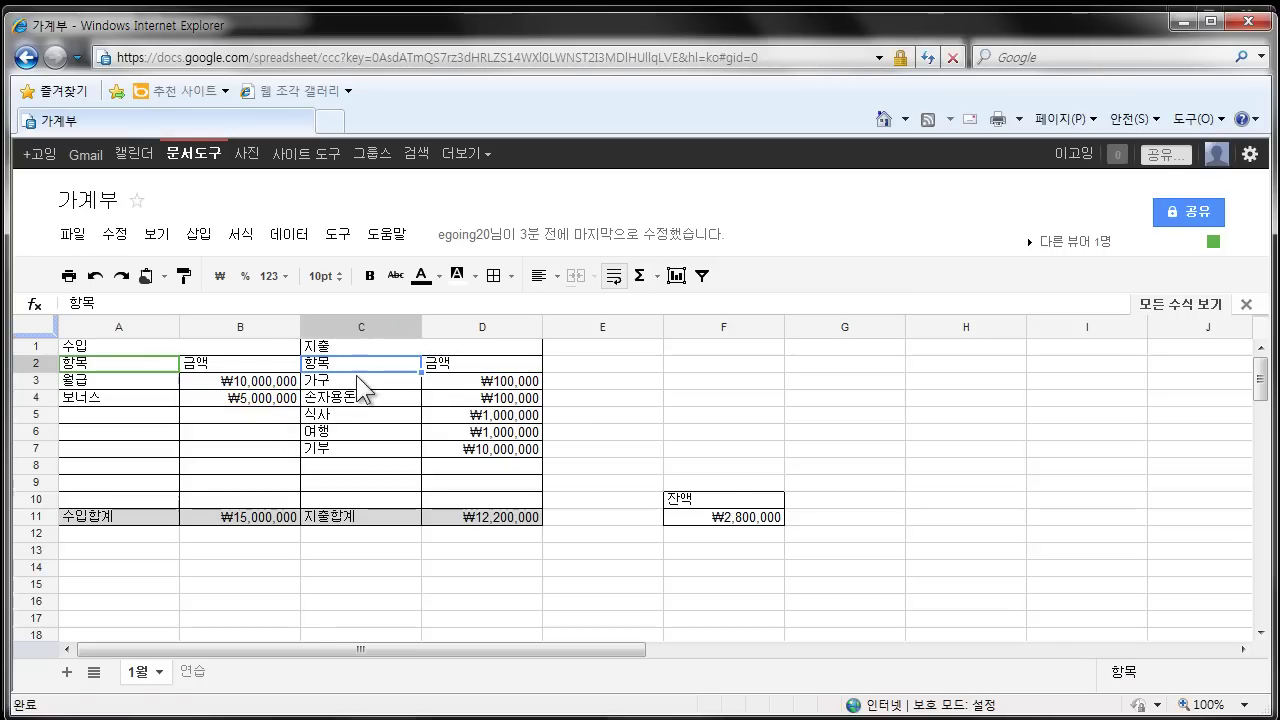
left_click(333, 380)
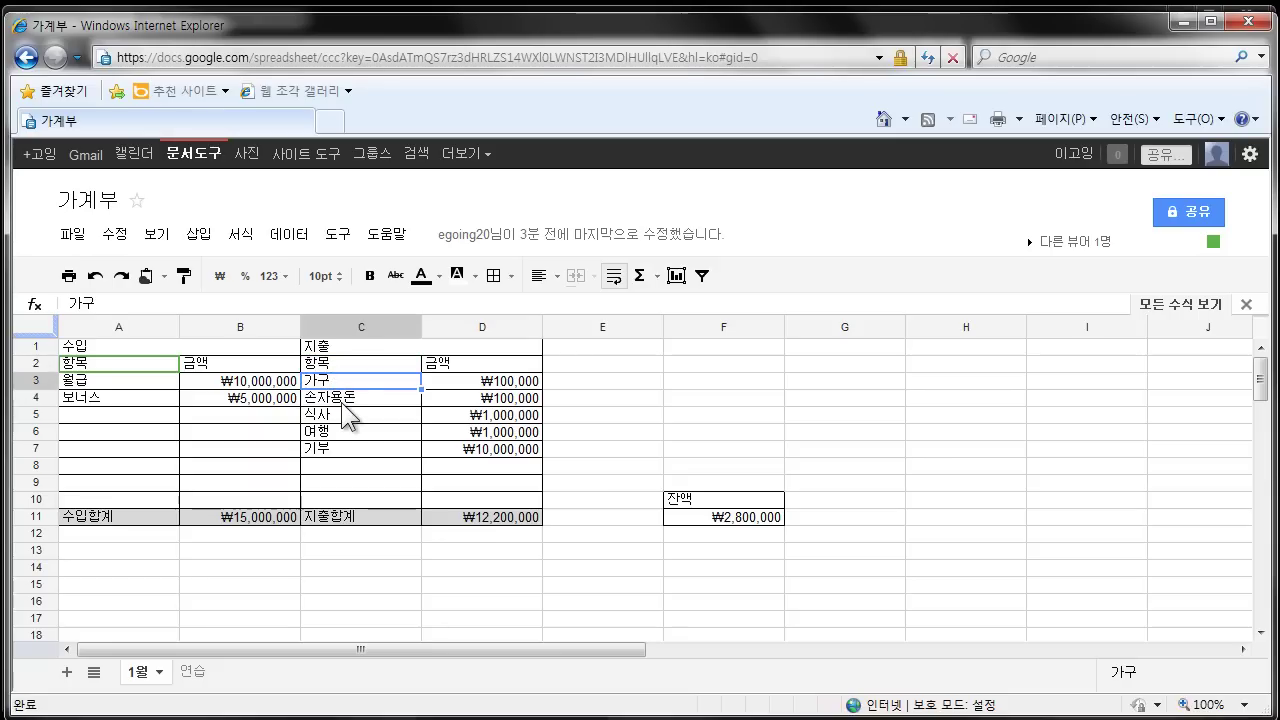
left_click(345, 400)
left_click(353, 421)
left_click(465, 364)
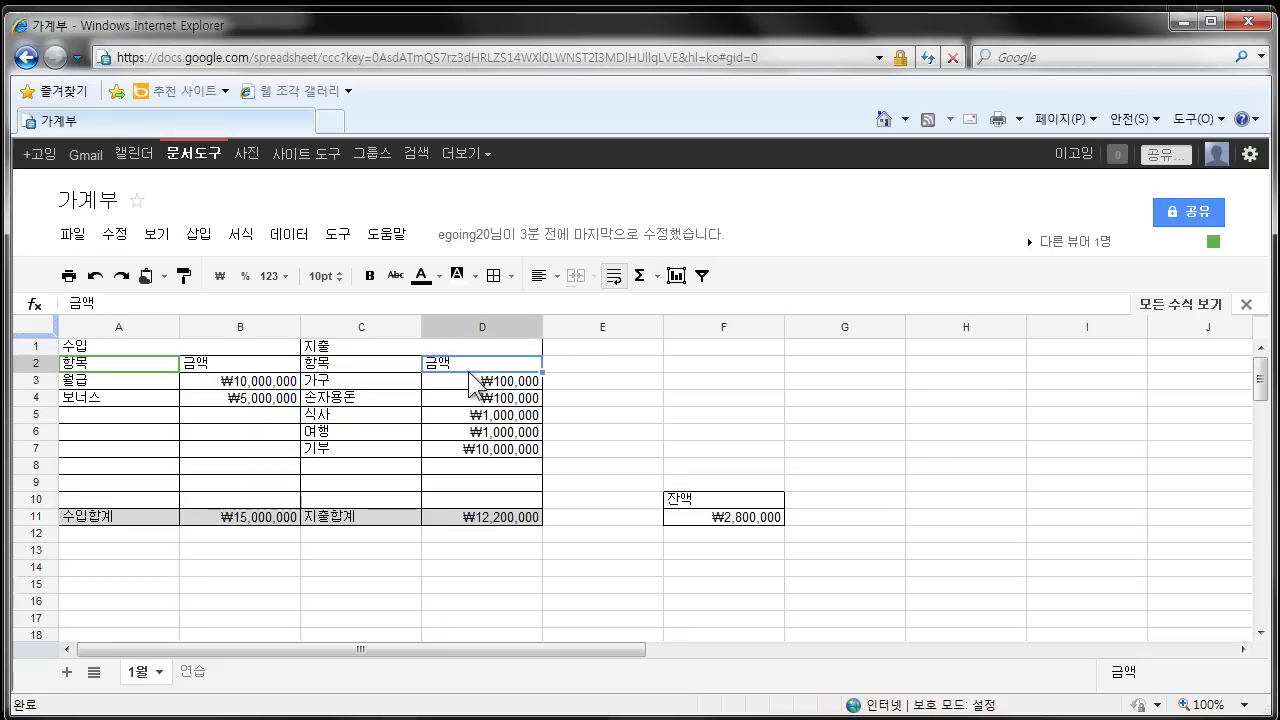
left_click(476, 386)
left_click(479, 400)
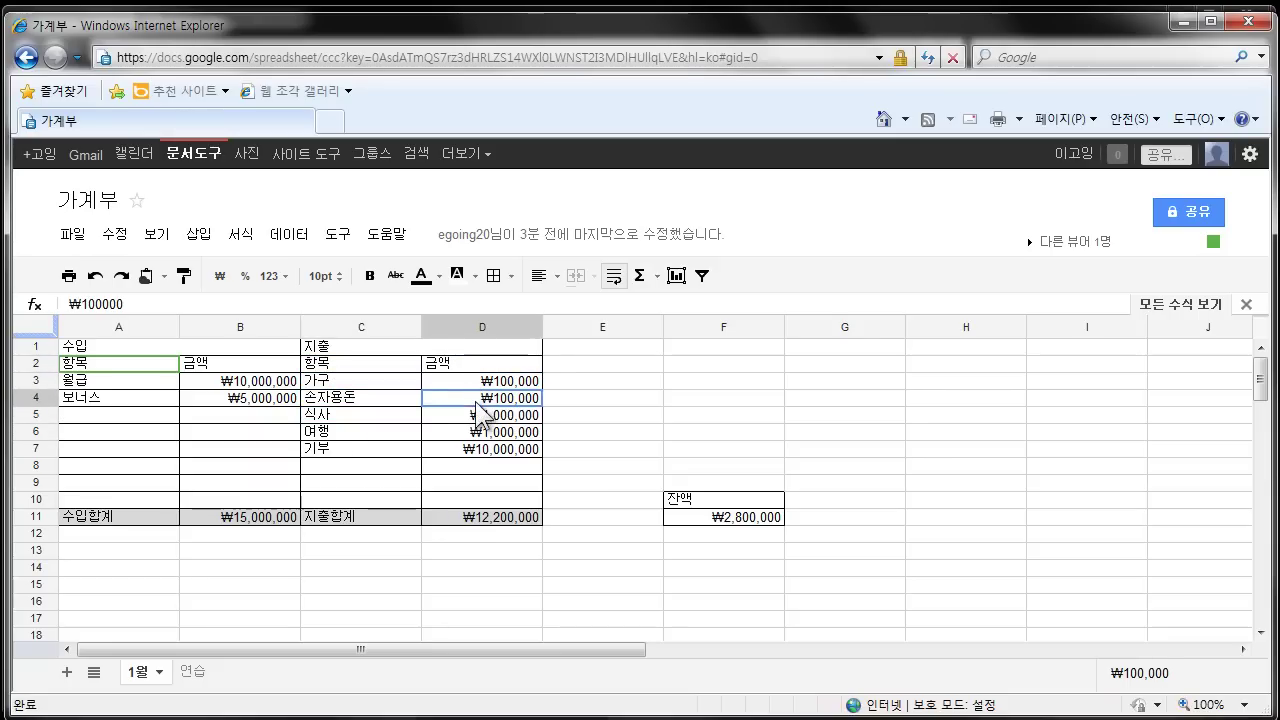
left_click(484, 419)
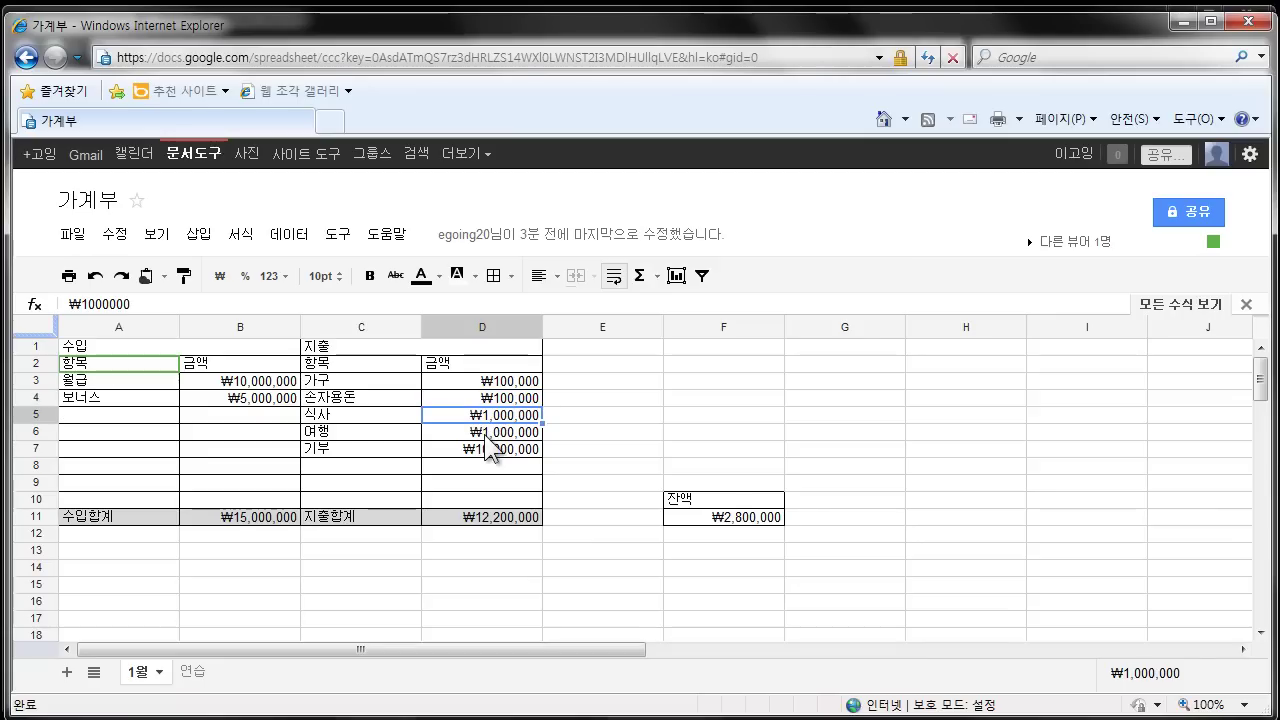
left_click(486, 433)
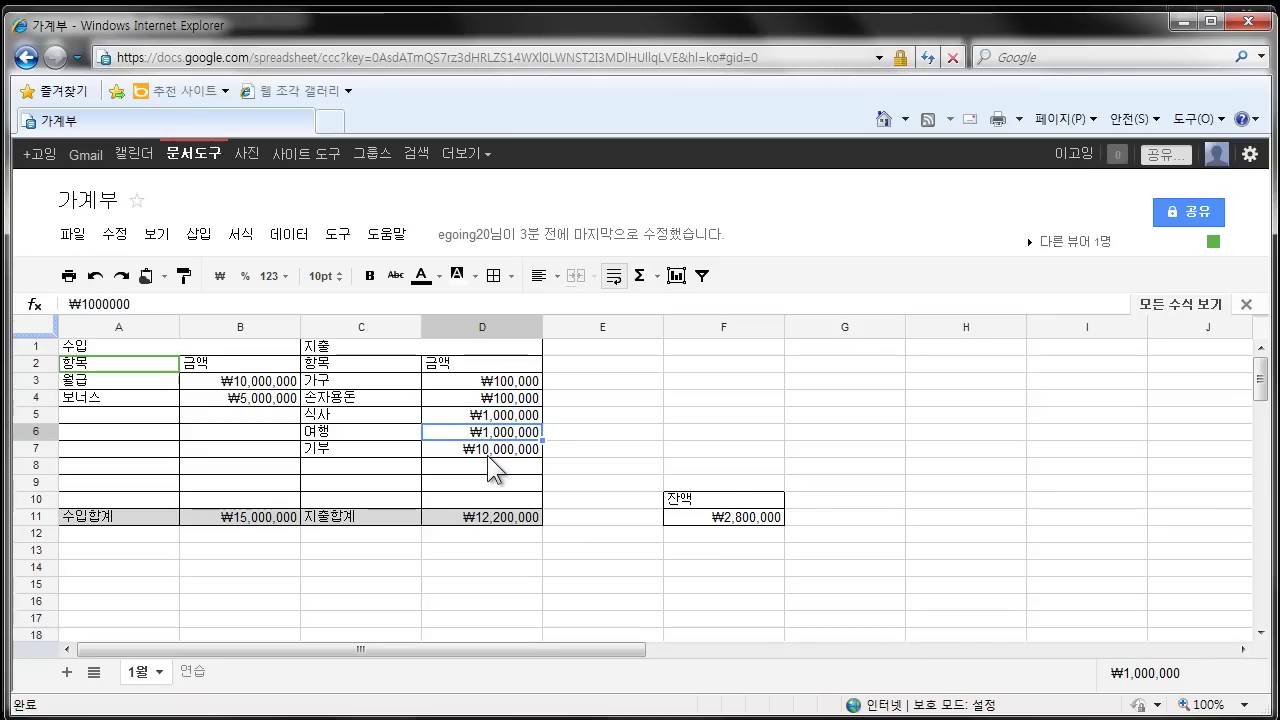
left_click(489, 452)
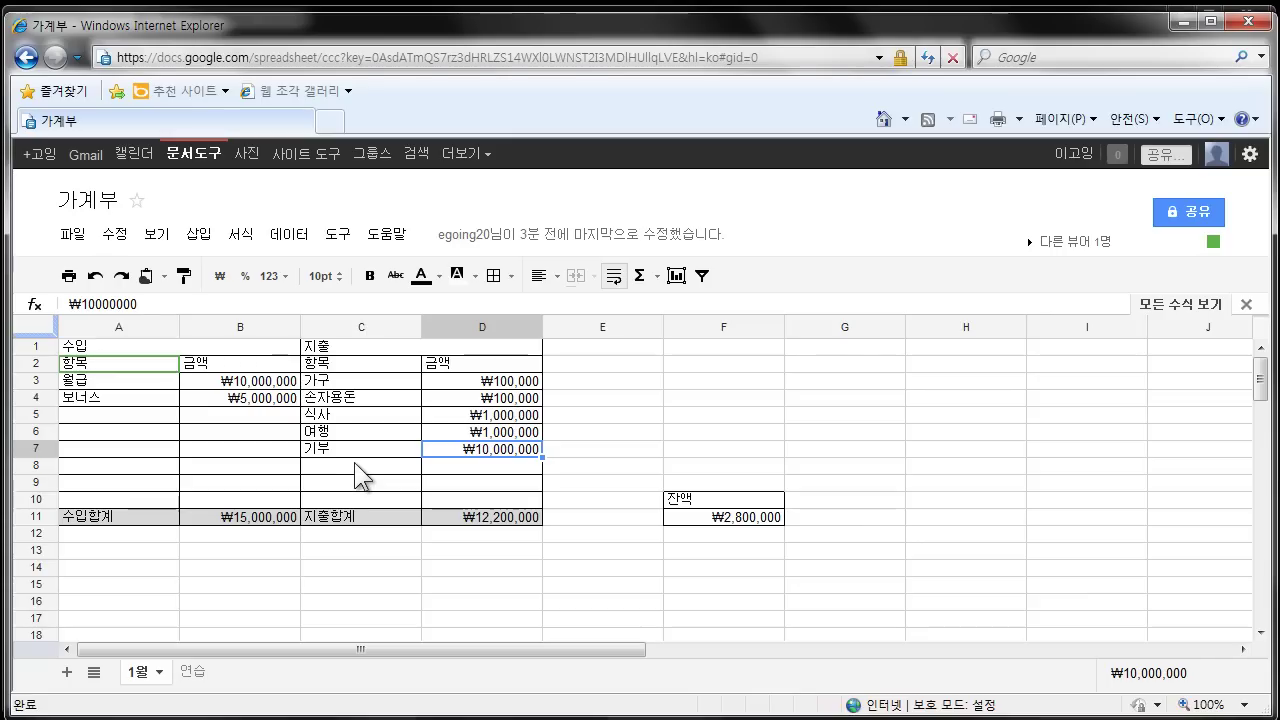
left_click(230, 520)
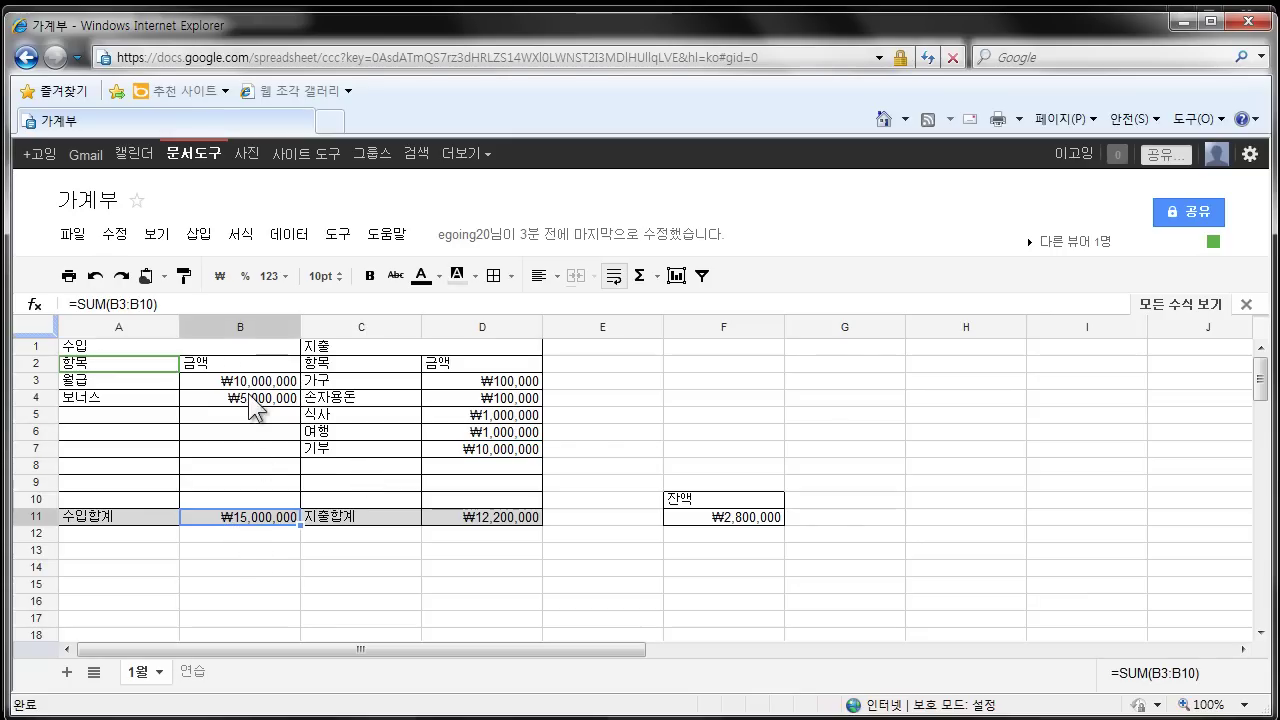
left_click(250, 386)
left_click(251, 399)
left_click(253, 518)
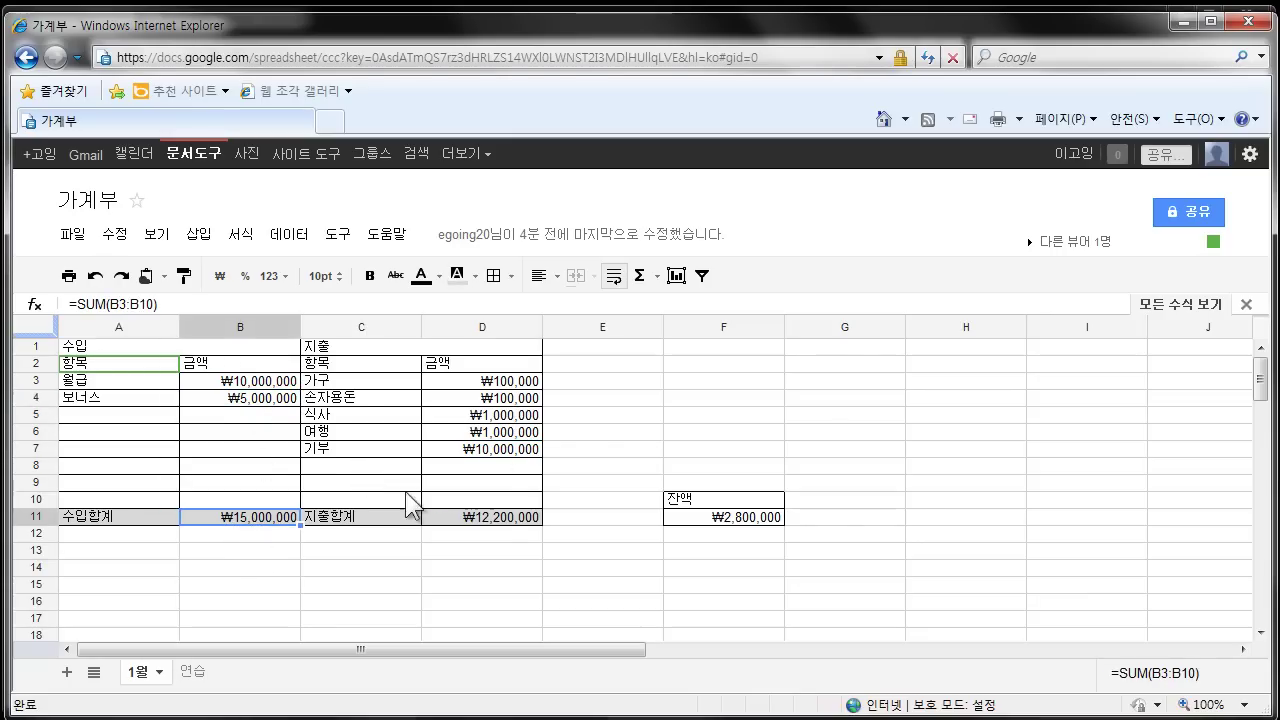
left_click(492, 520)
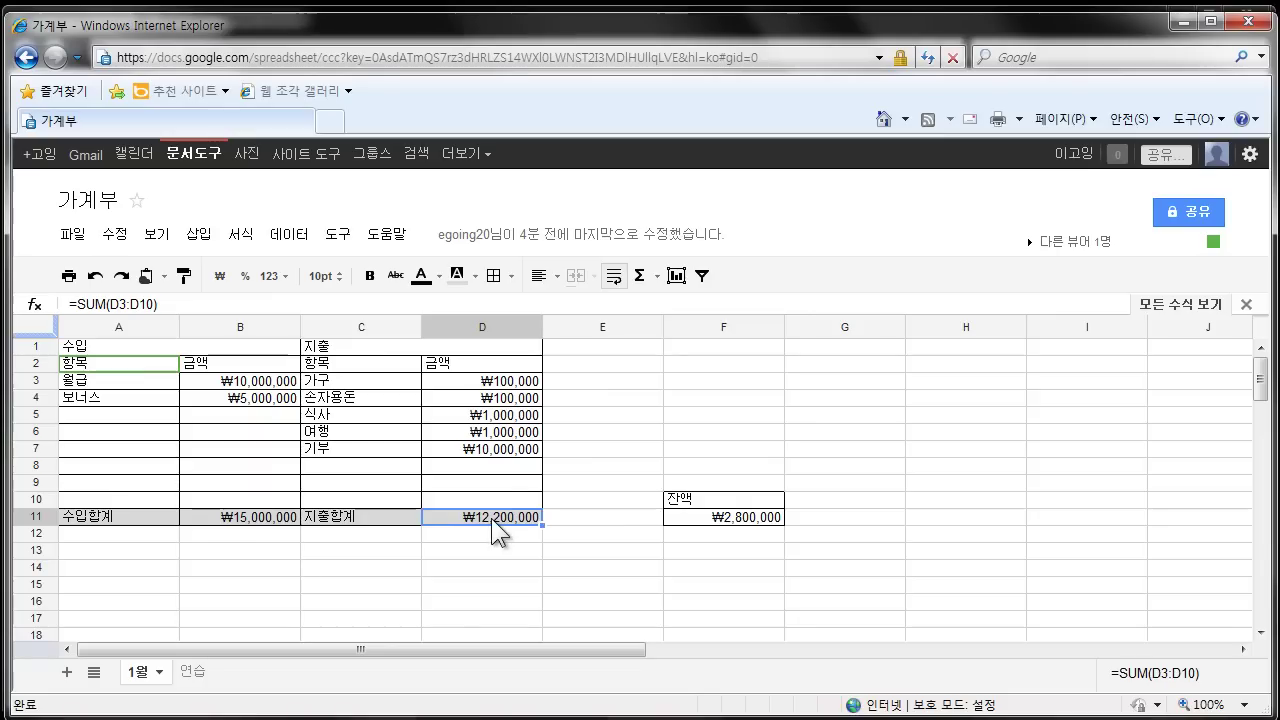
left_click(503, 452)
left_click_drag(508, 384, 500, 449)
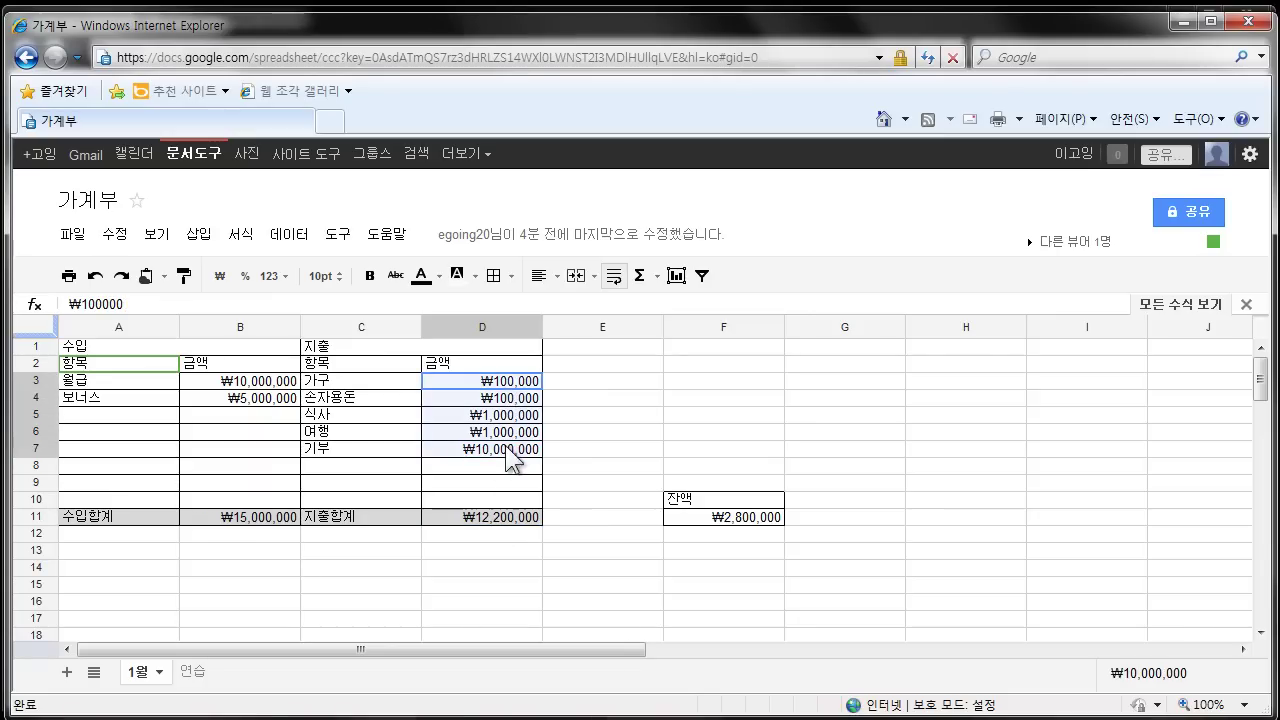
left_click(477, 520)
left_click(284, 516)
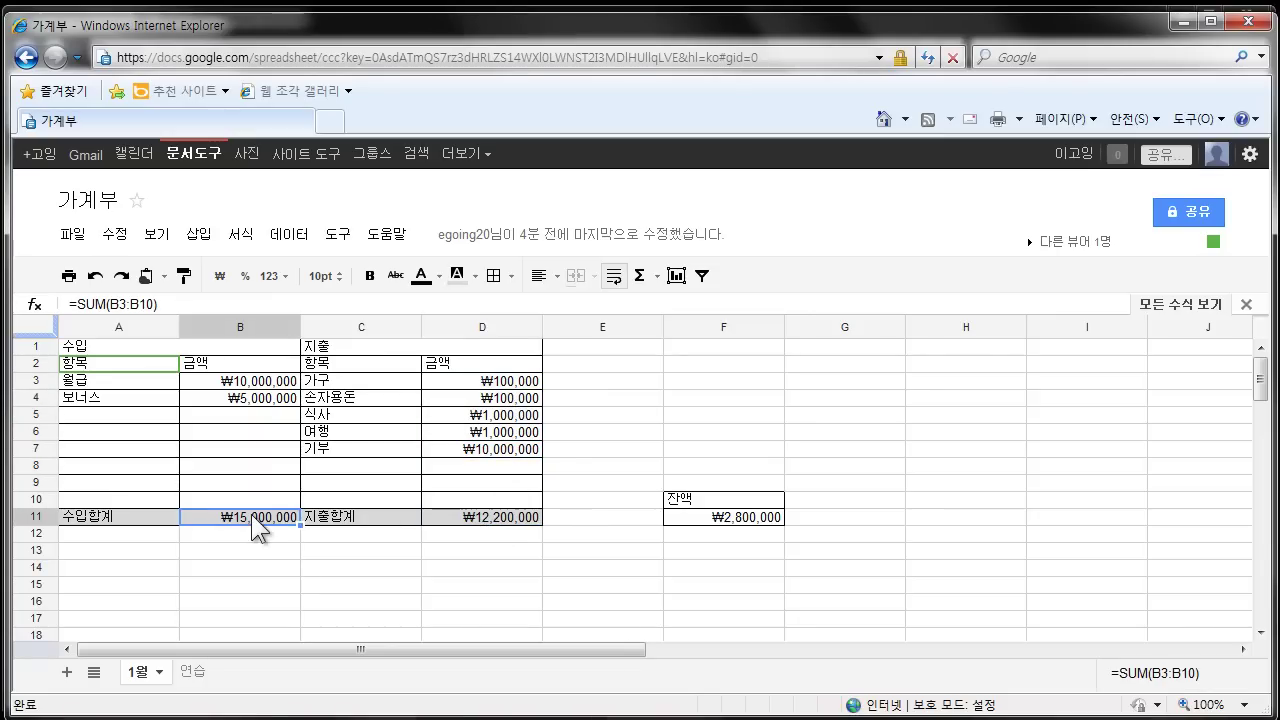
left_click(163, 416)
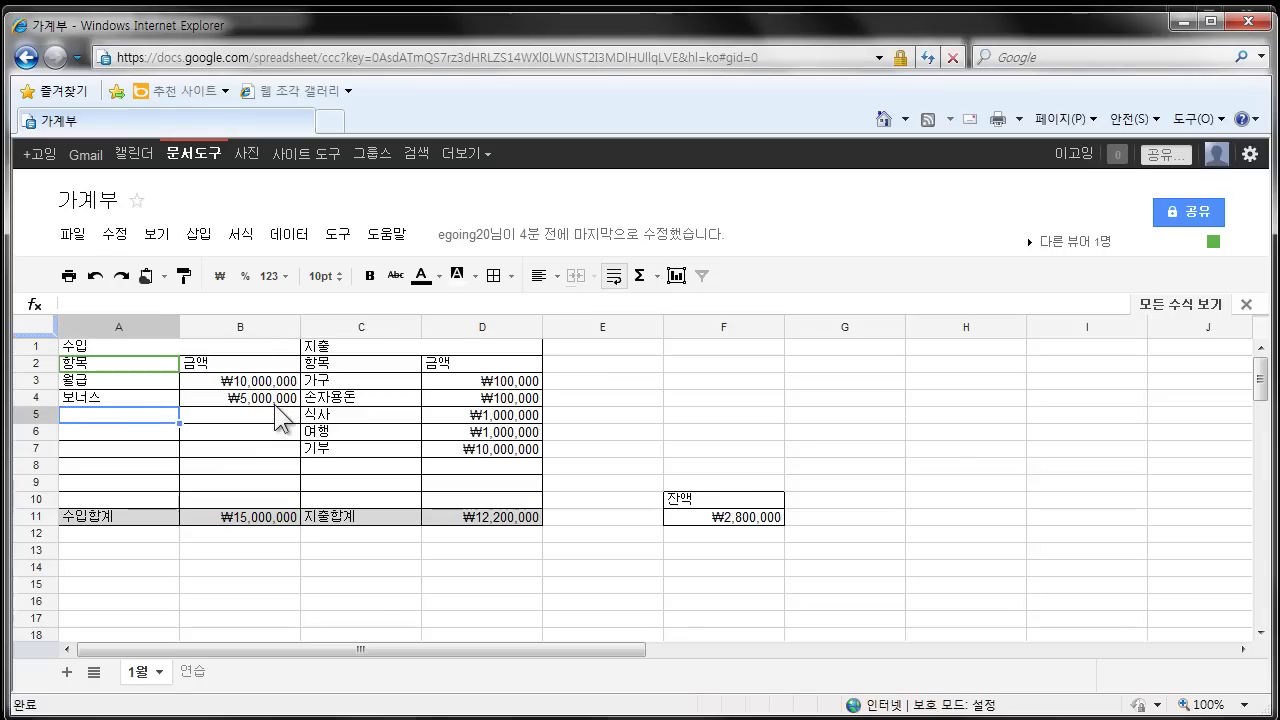
Enter 성과급 in A5 with amount 1000000 in B5
type("t성")
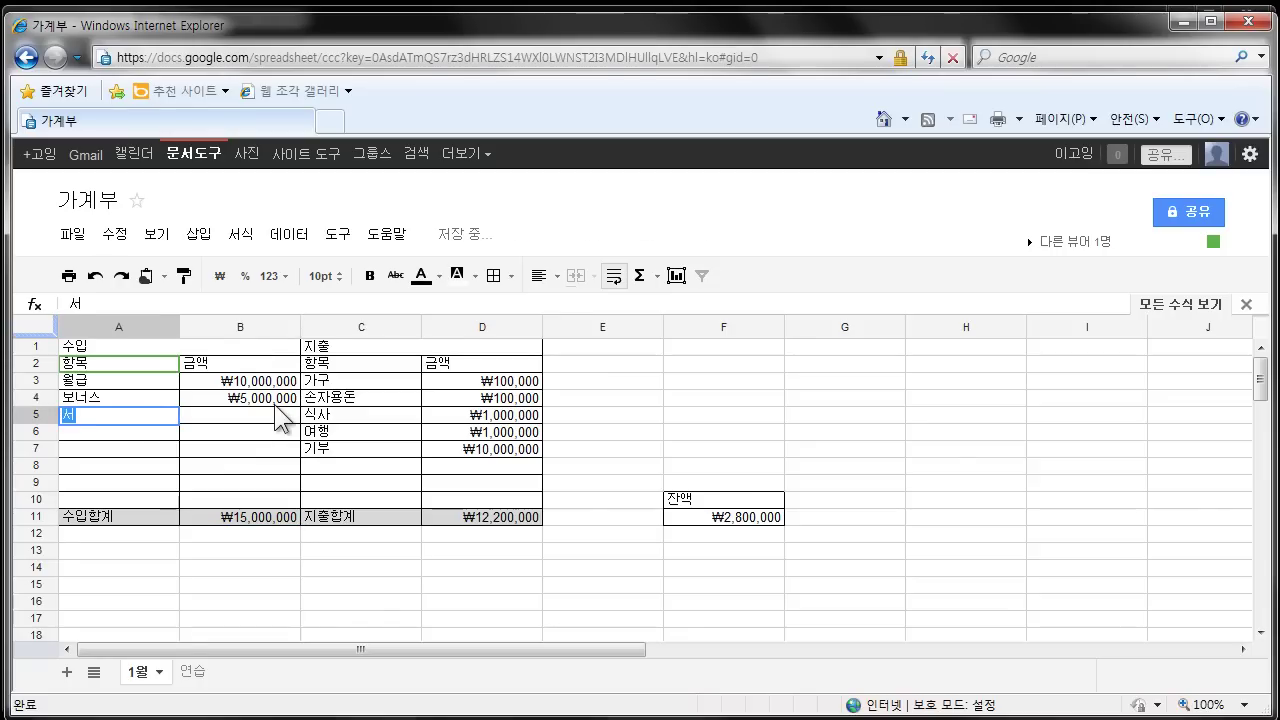
type("과급")
left_click(281, 416)
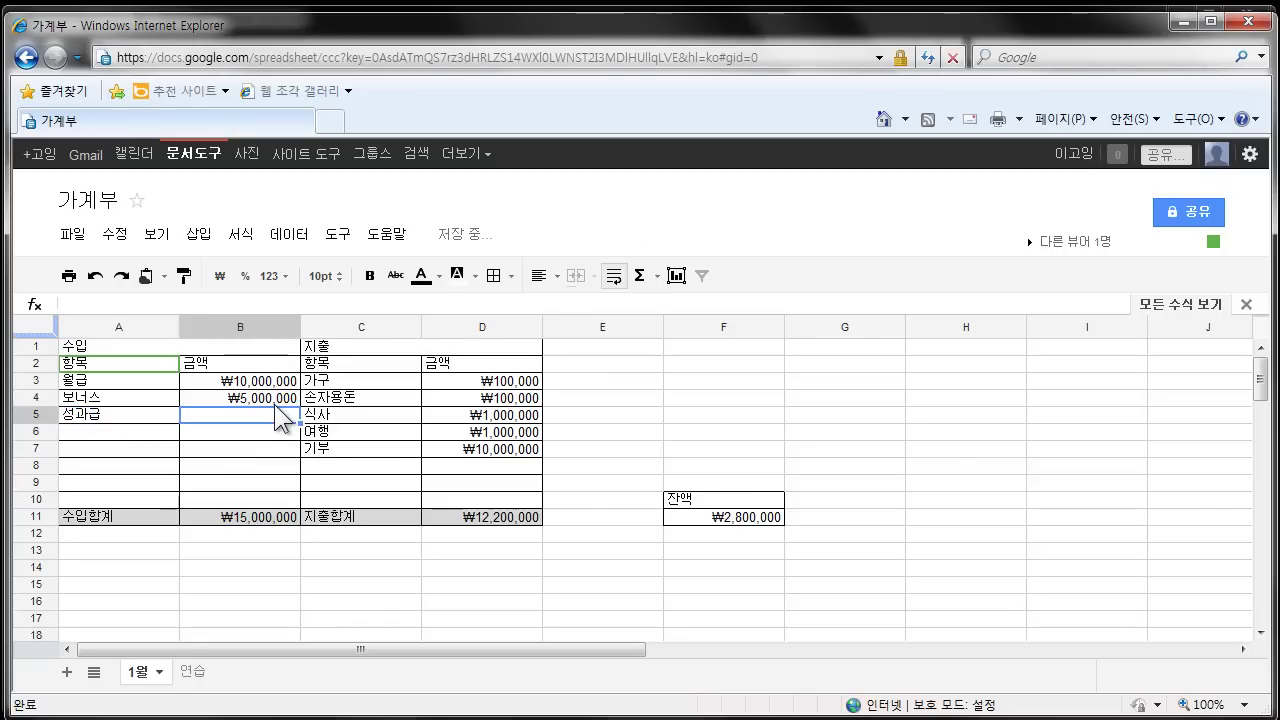
type("1000000")
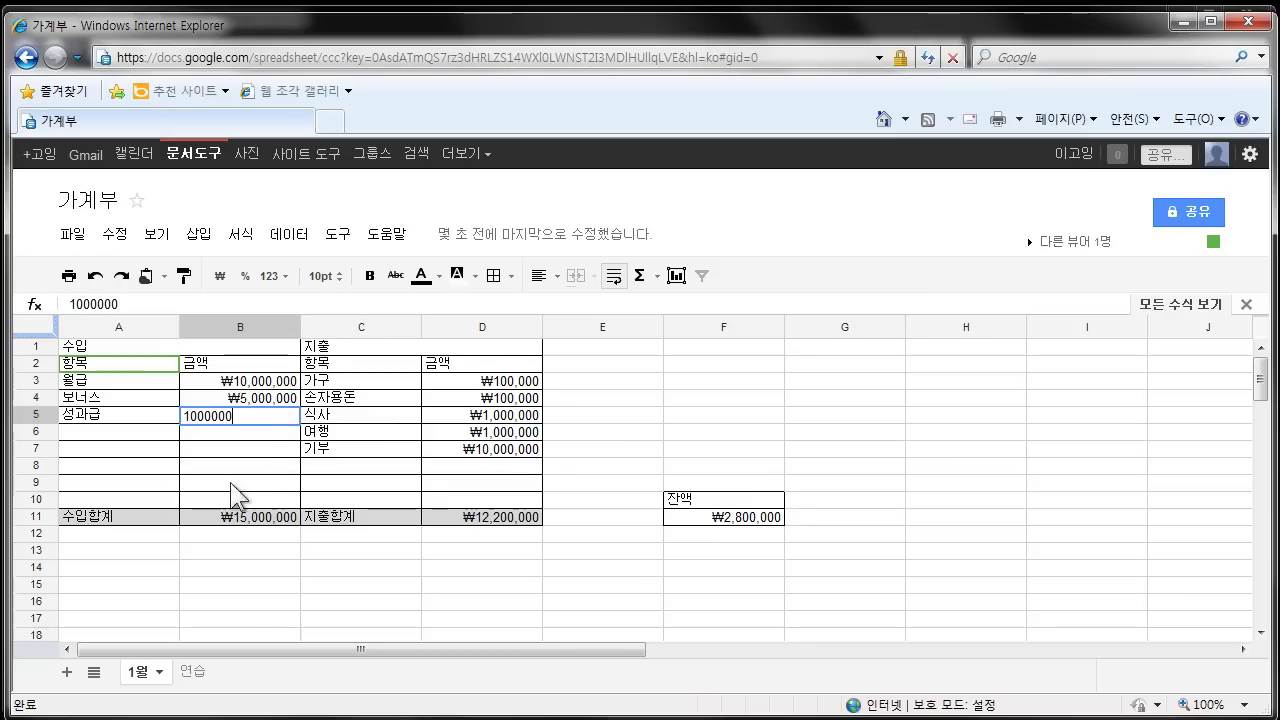
key("Return")
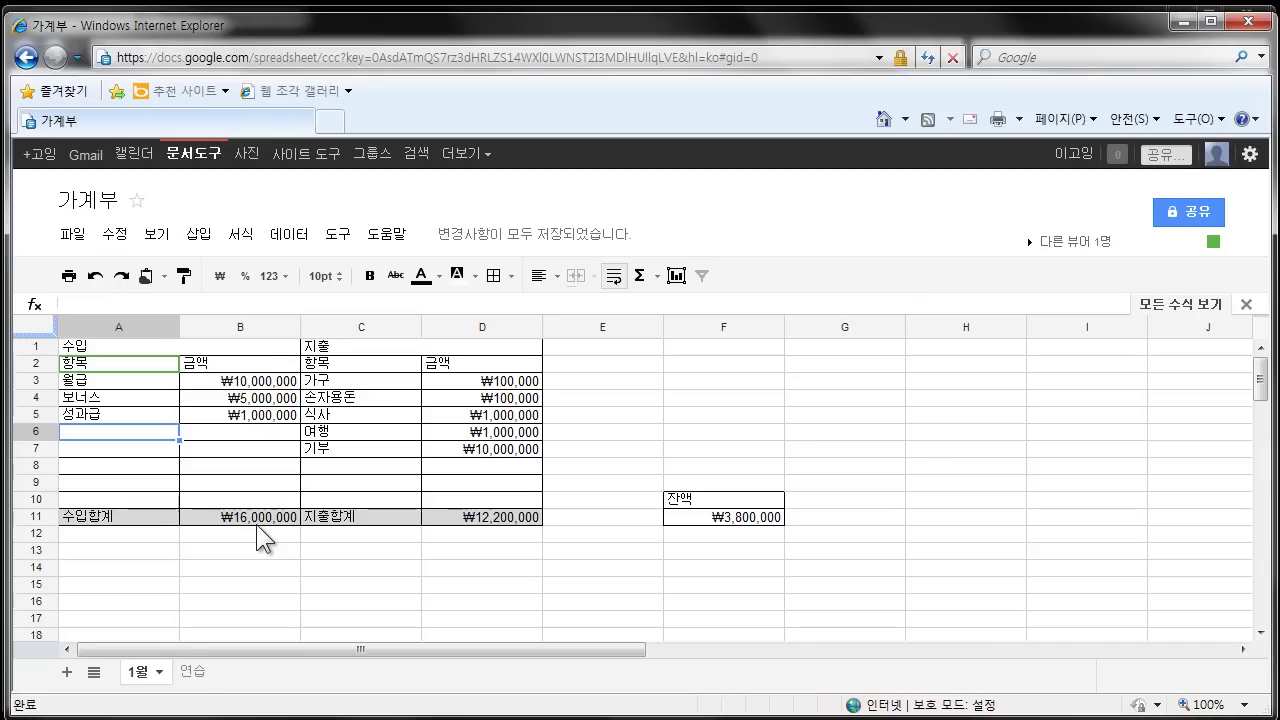
left_click(268, 416)
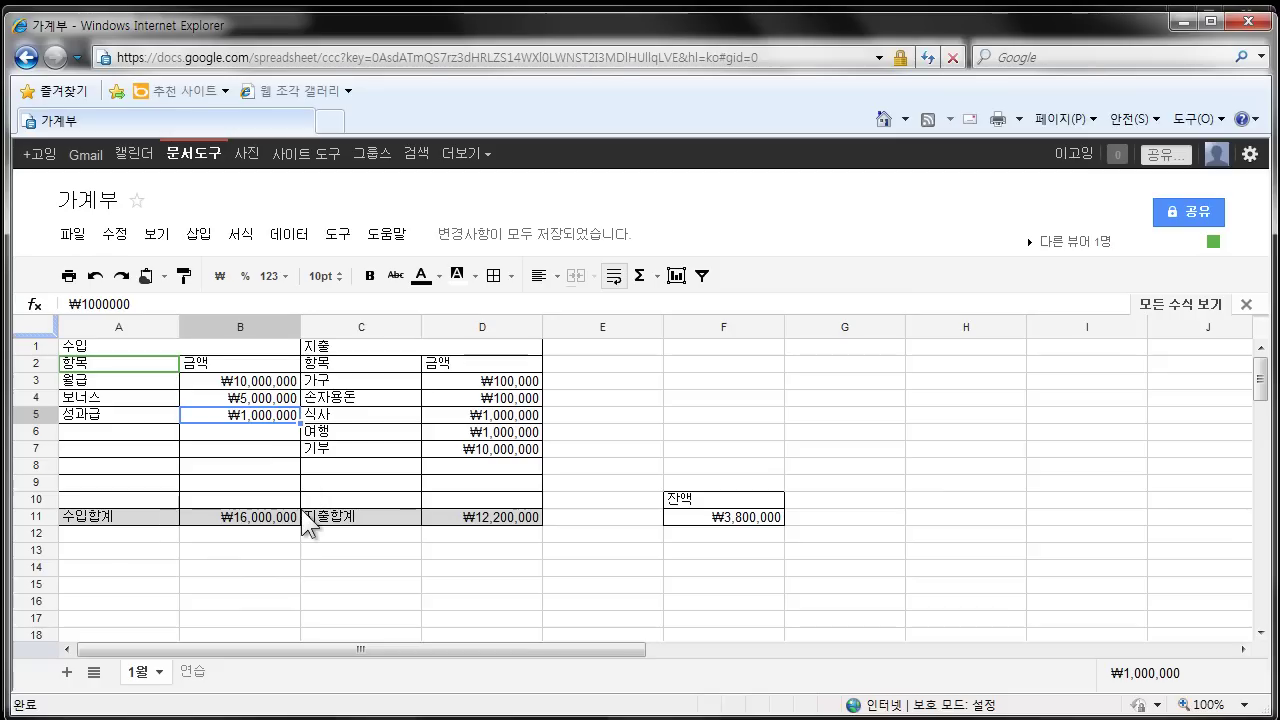
left_click(284, 519)
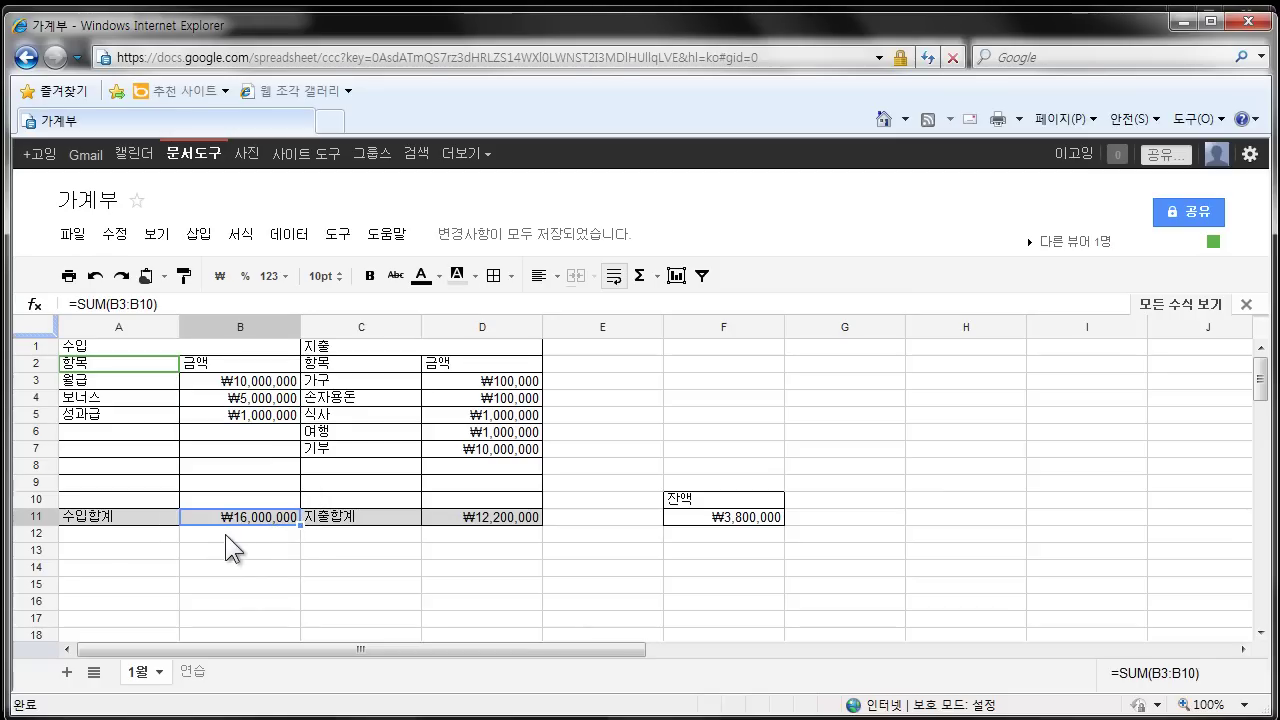
left_click(710, 520)
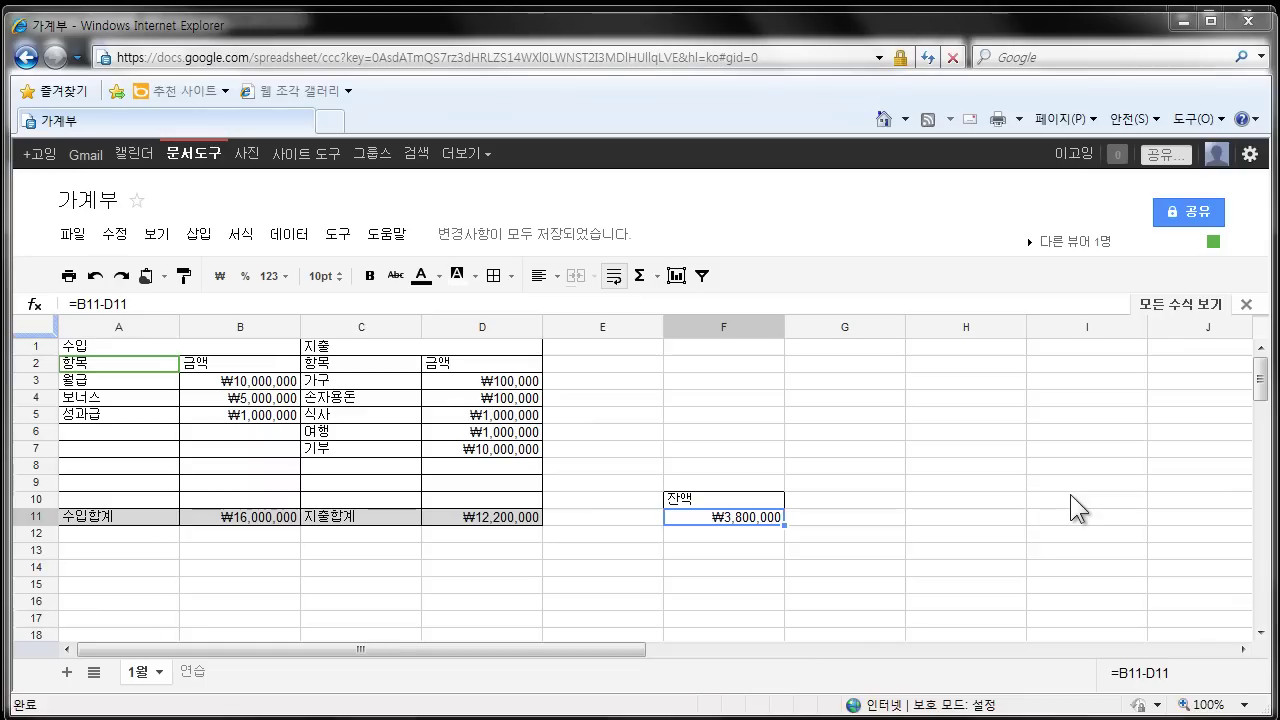
left_click(614, 497)
left_click(695, 533)
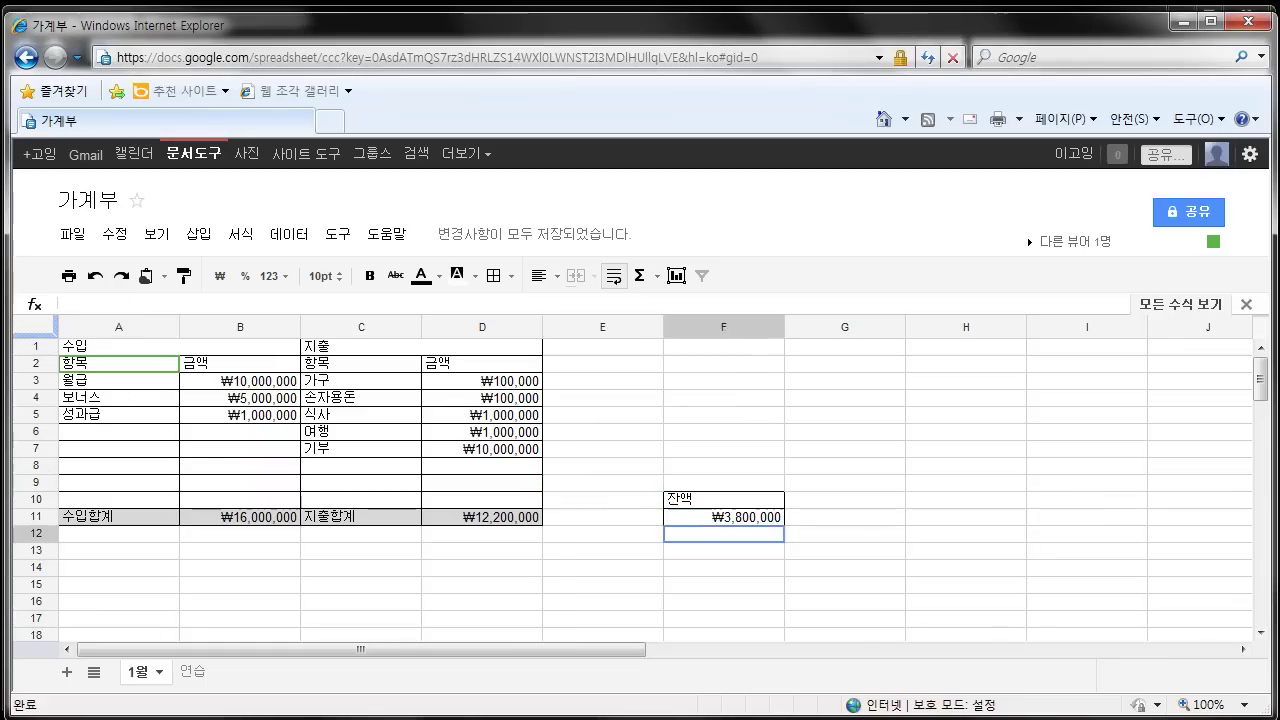
left_click(694, 521)
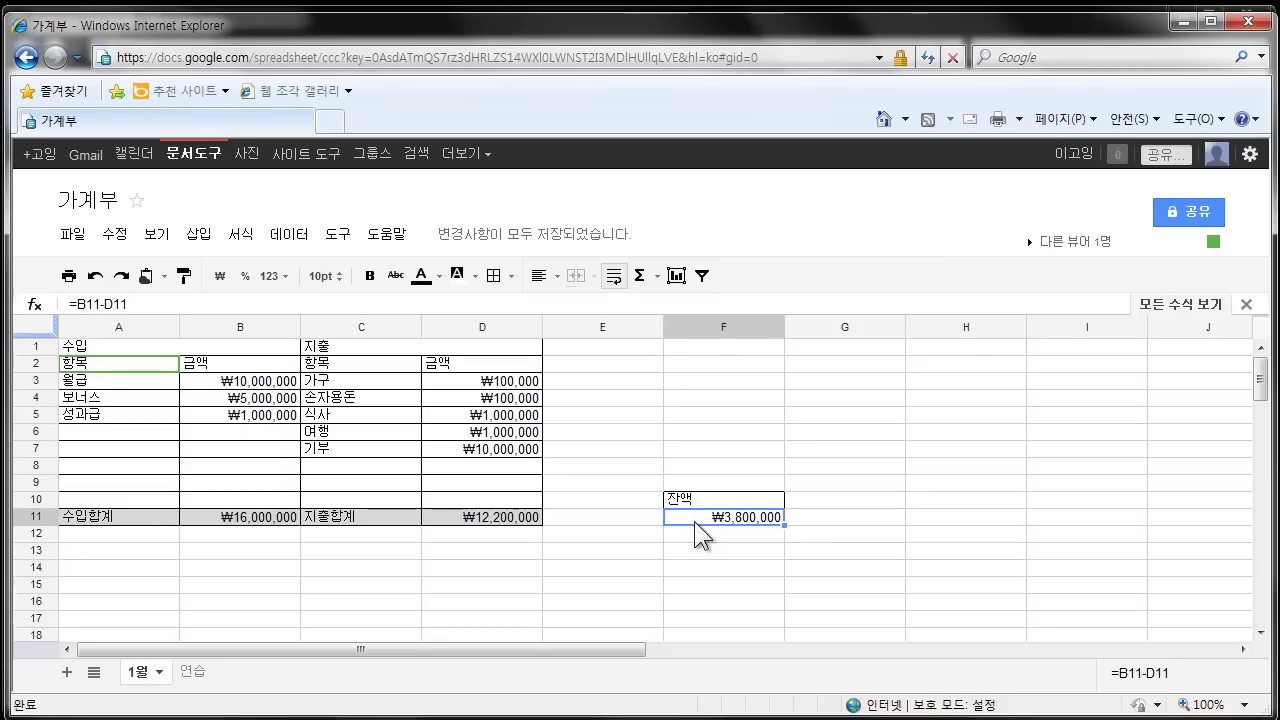
left_click(695, 496)
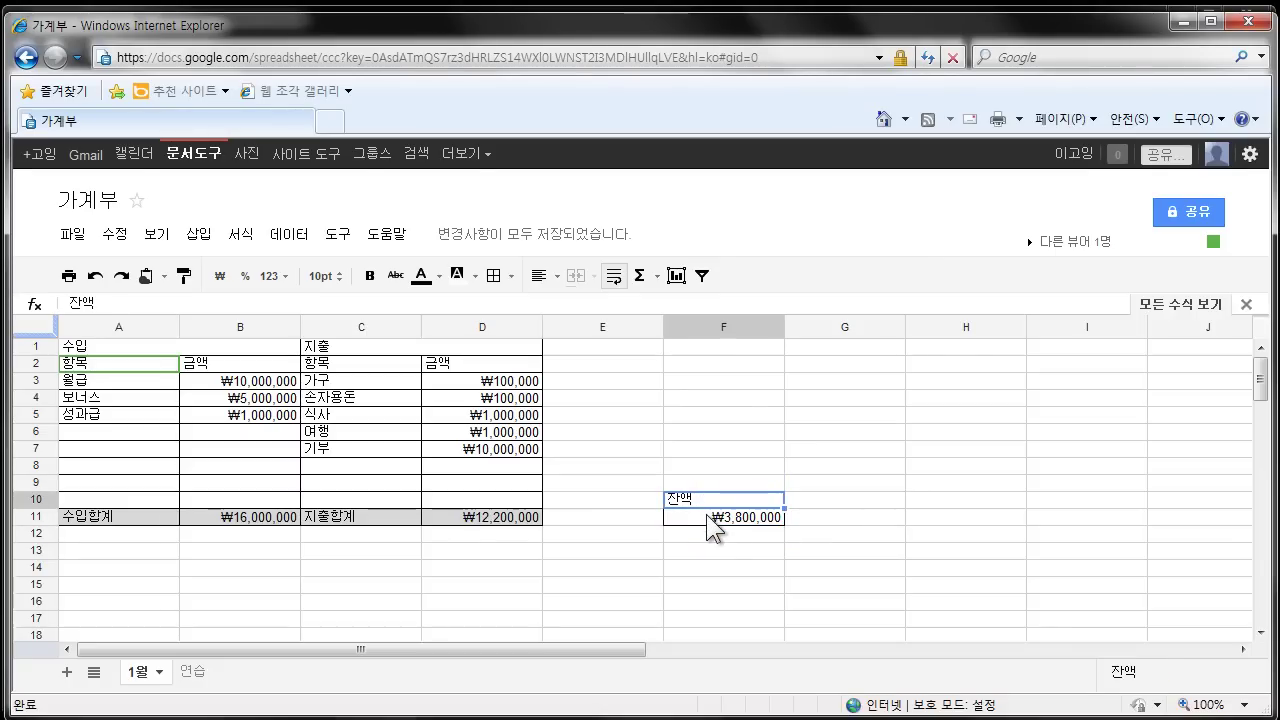
left_click(707, 515)
left_click(710, 503)
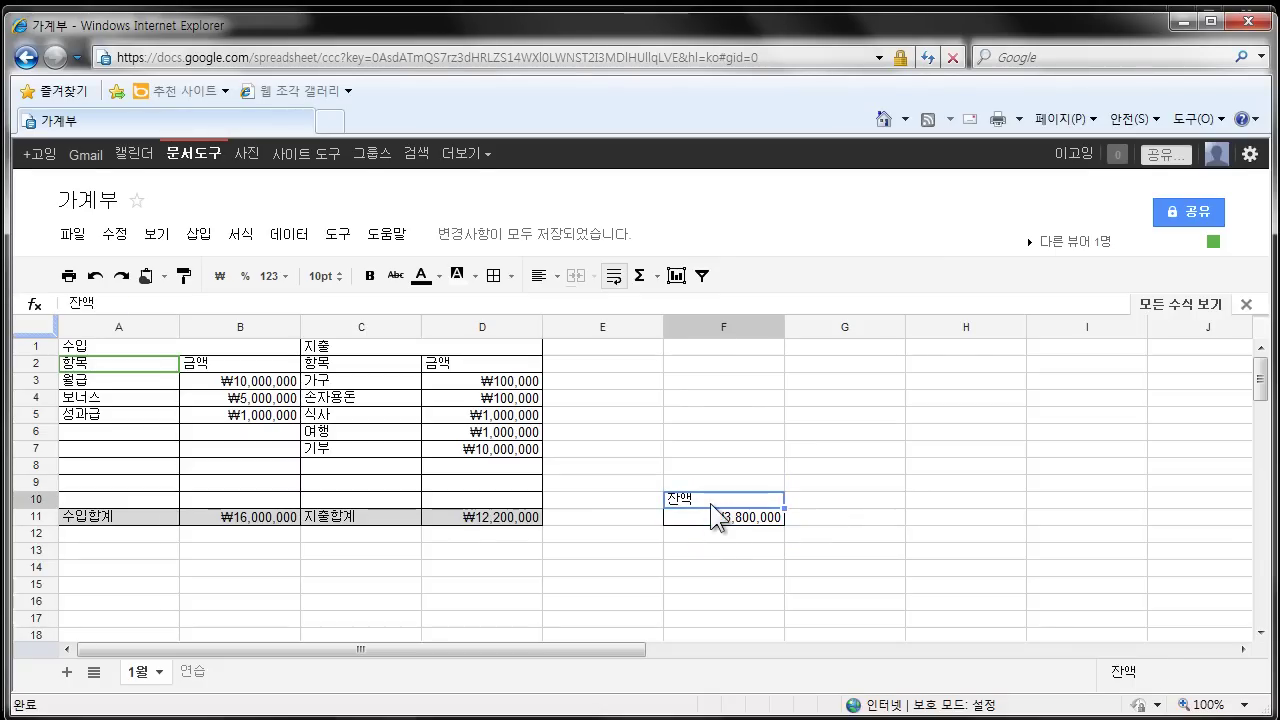